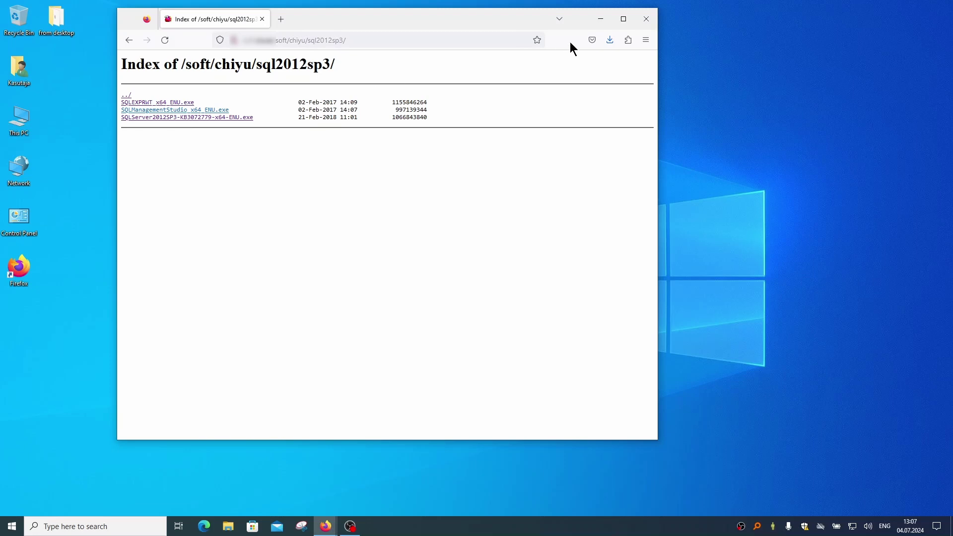
# Step: Extract the downloaded setup Somac Server 2.2.1.38.rar archive with 7-Zip into its own folder in Downloads
pyautogui.click(611, 40)
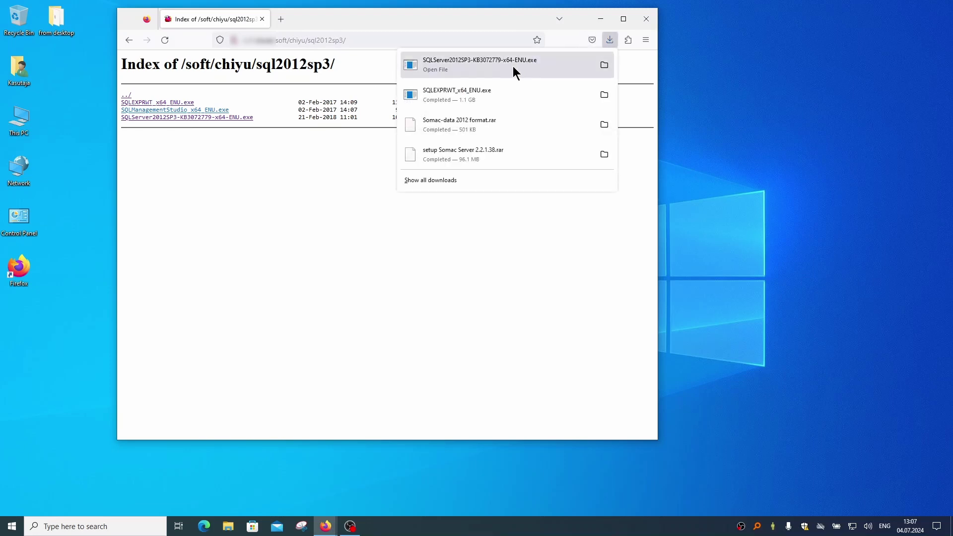
pyautogui.click(605, 154)
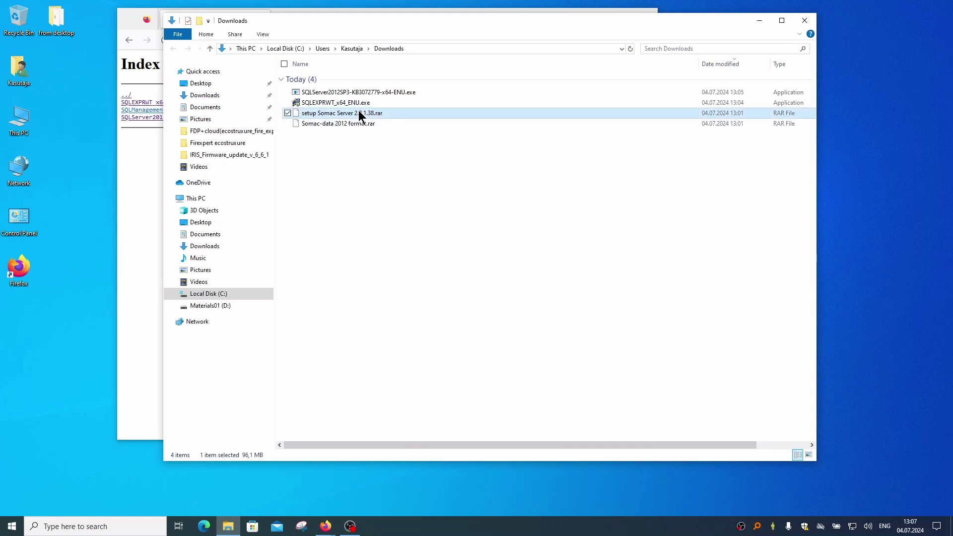
pyautogui.rightClick(358, 111)
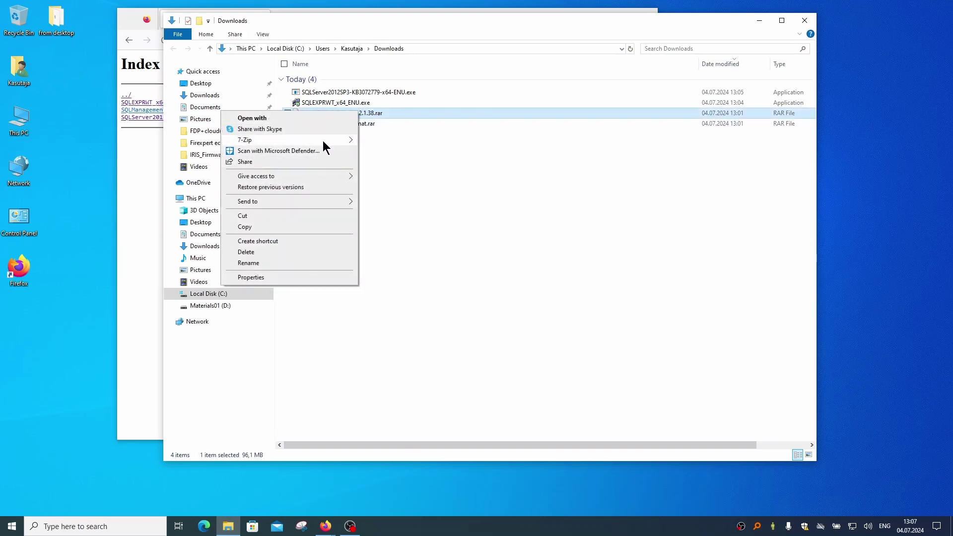
pyautogui.moveTo(322, 141)
pyautogui.click(440, 184)
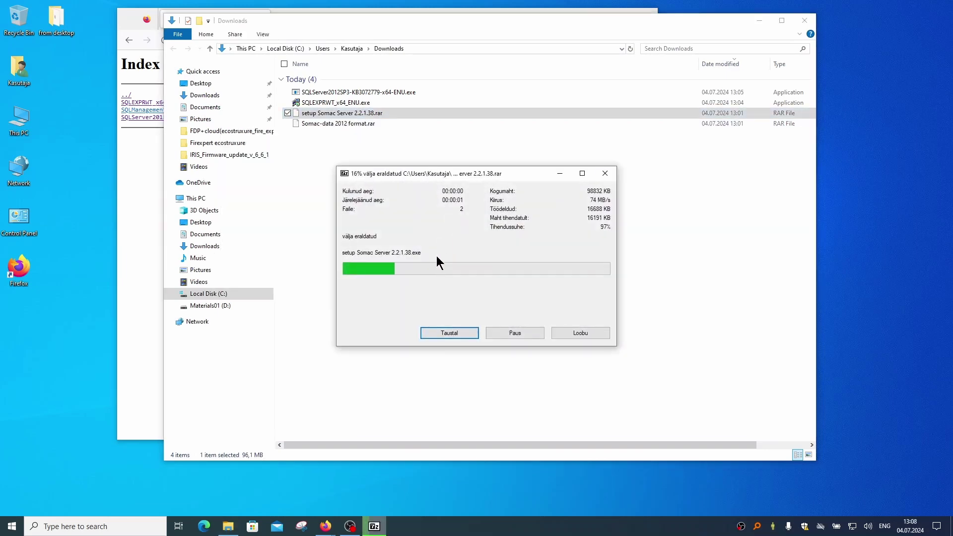
# Step: Run setup Somac Server 2.2.1.38.exe from the extracted folder with English (United States) as the installation language
pyautogui.doubleClick(339, 135)
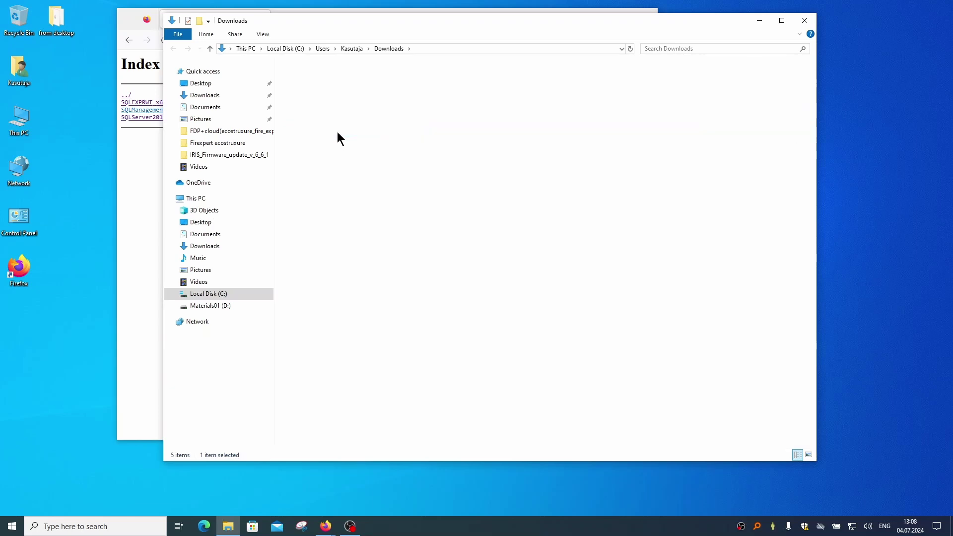
pyautogui.doubleClick(333, 98)
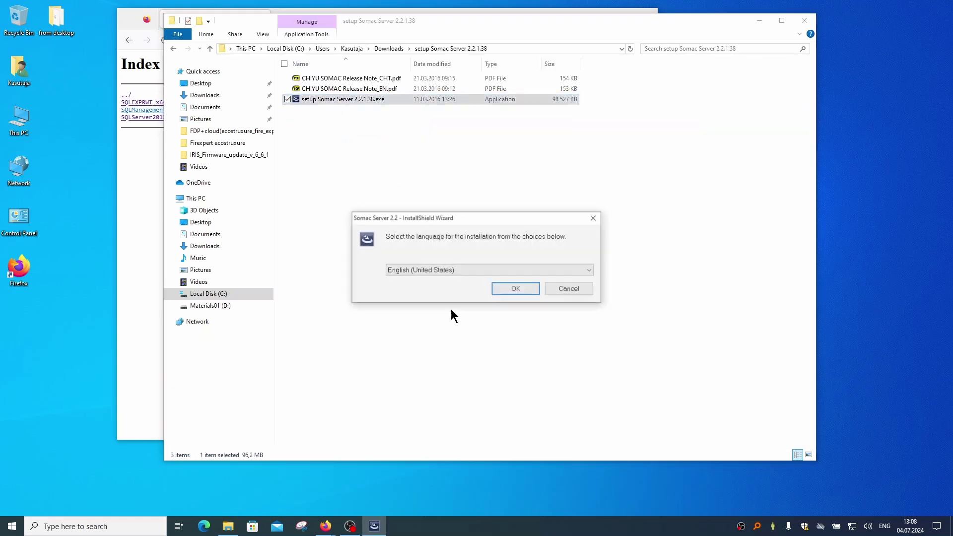
pyautogui.click(500, 291)
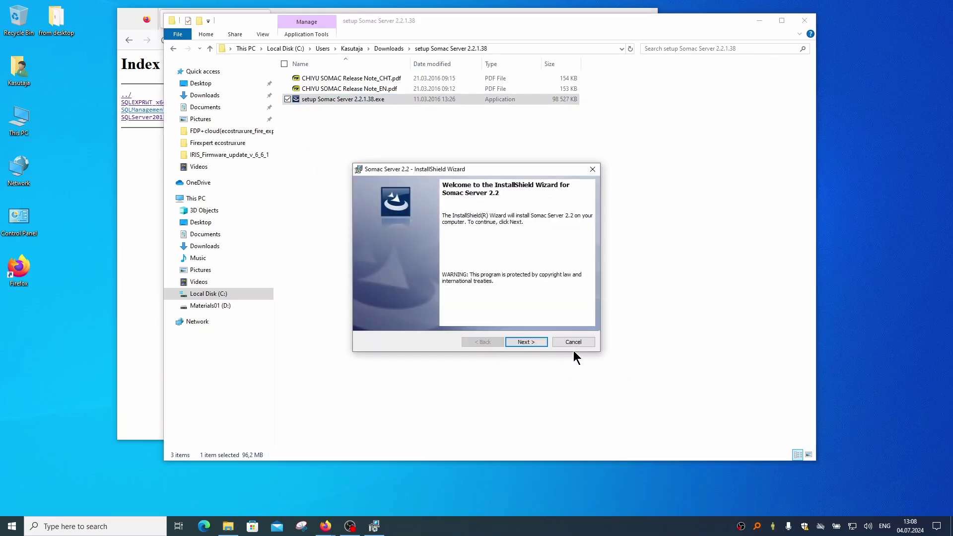
# Step: Proceed past the installer's welcome page and choose the Custom setup type
pyautogui.click(527, 341)
pyautogui.click(527, 341)
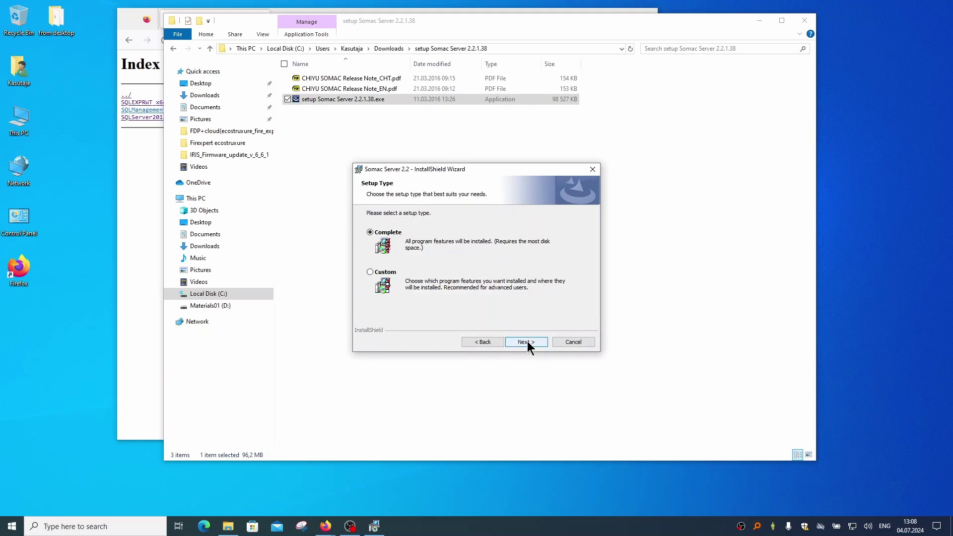
pyautogui.click(517, 343)
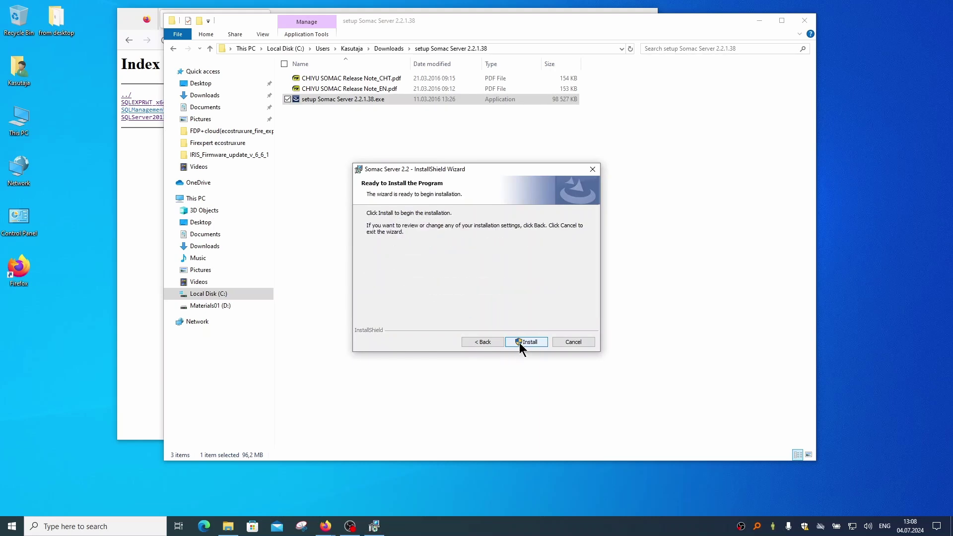
pyautogui.click(484, 342)
pyautogui.press('Down')
pyautogui.click(526, 342)
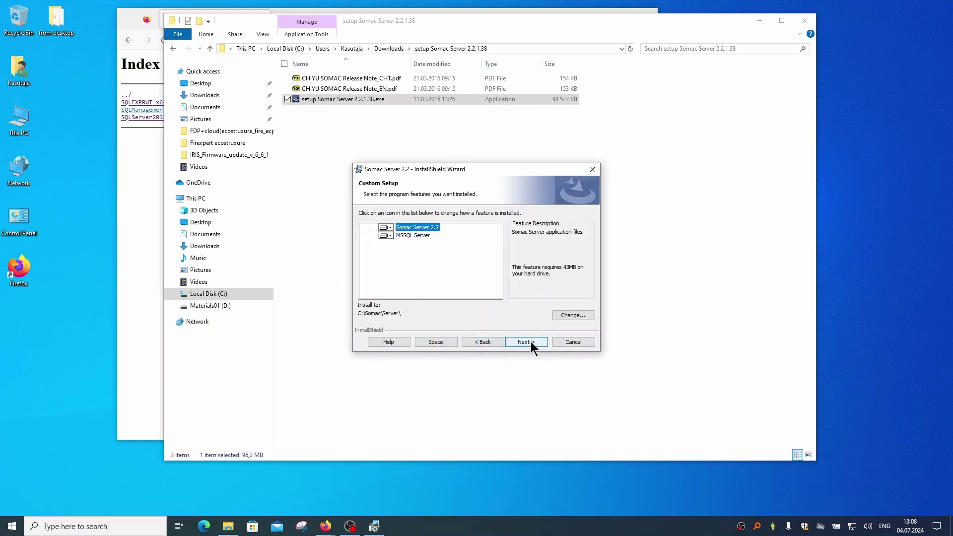
# Step: Exclude the MSSQL Server feature from the Somac Server 2.2 custom setup
pyautogui.click(389, 231)
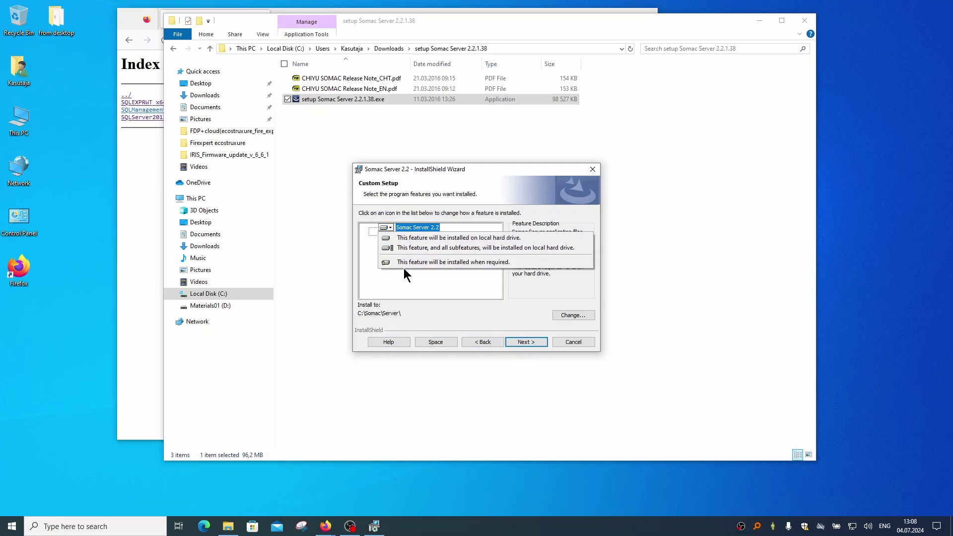
pyautogui.click(404, 268)
pyautogui.click(386, 236)
pyautogui.click(447, 309)
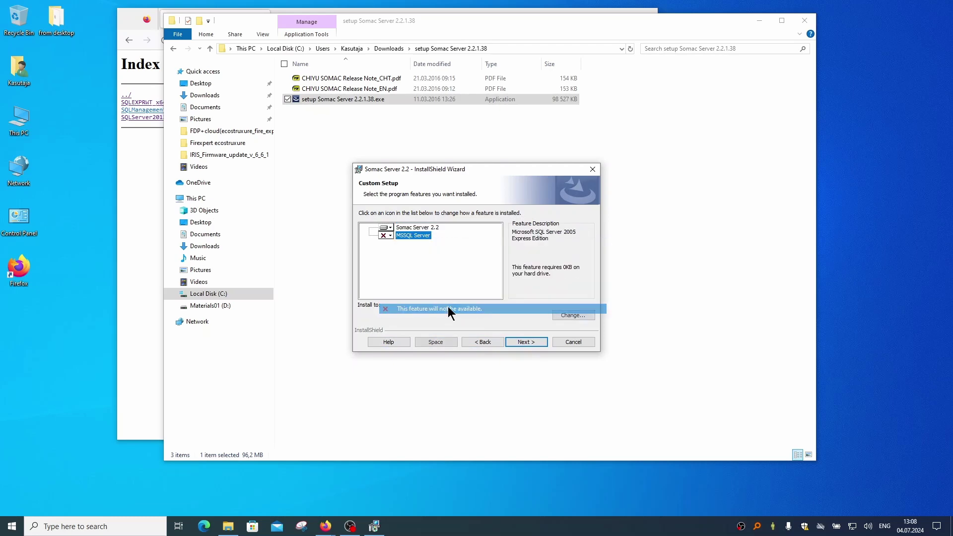
# Step: Install Somac Server 2.2 with the chosen features and finish the wizard
pyautogui.click(526, 341)
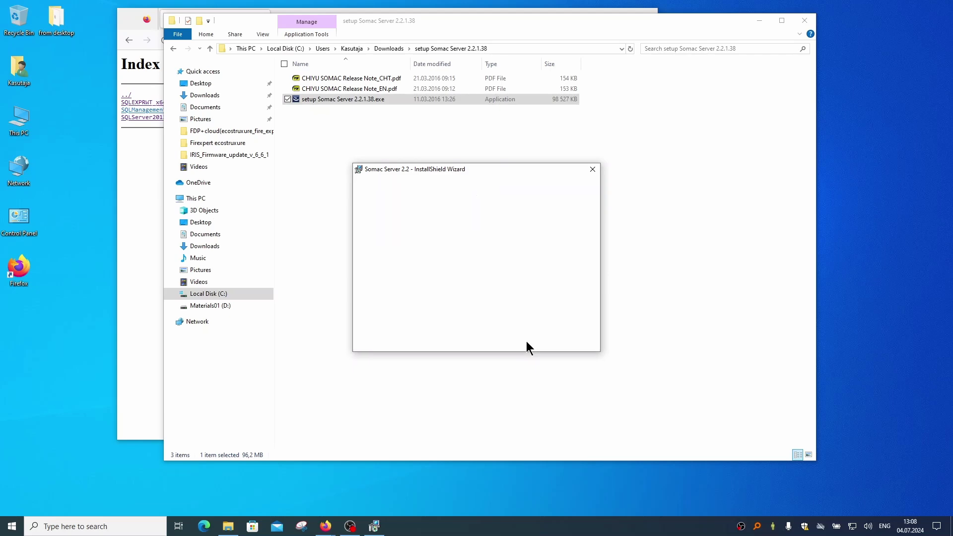
pyautogui.click(535, 344)
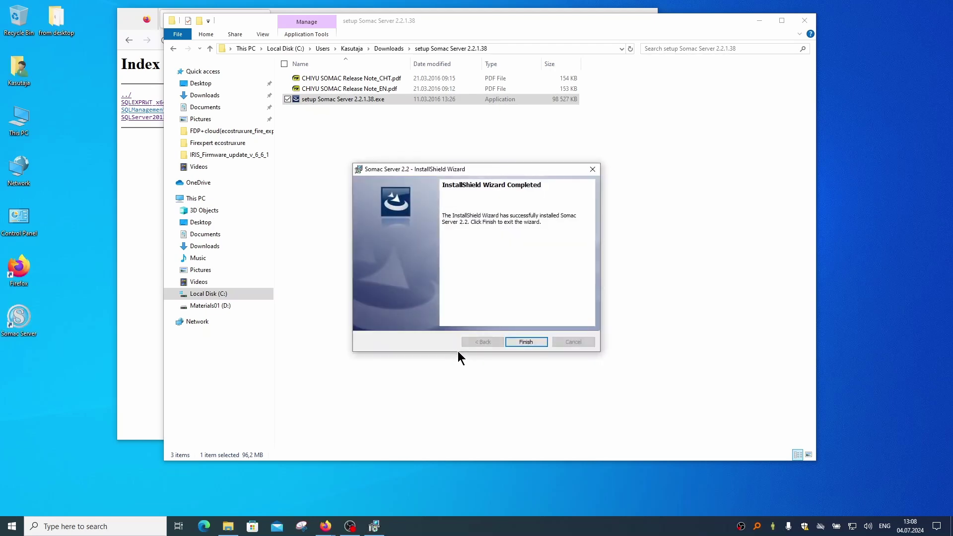
pyautogui.click(522, 342)
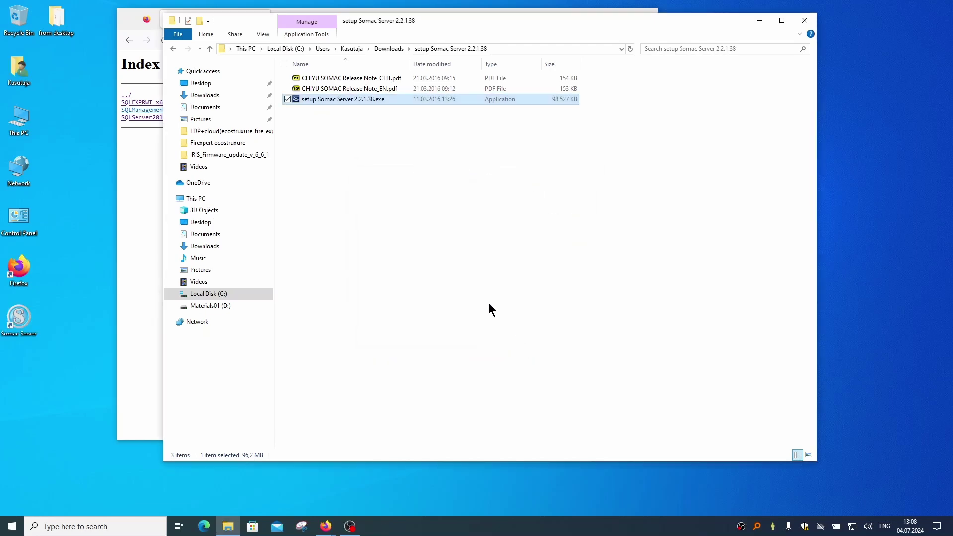
pyautogui.click(453, 252)
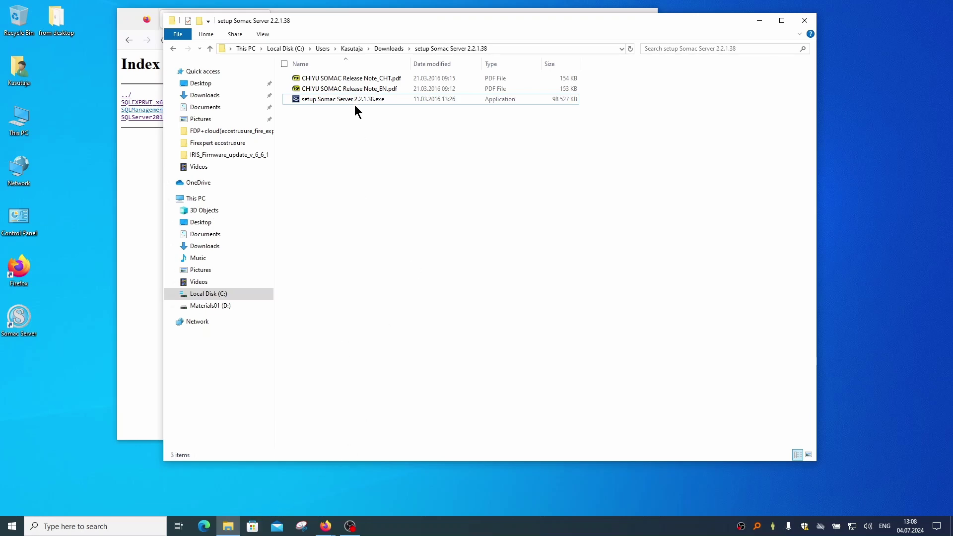
# Step: Browse to the Somac Server program folder C:\Somac\Server\2.2 in a new File Explorer window
pyautogui.press('super+e')
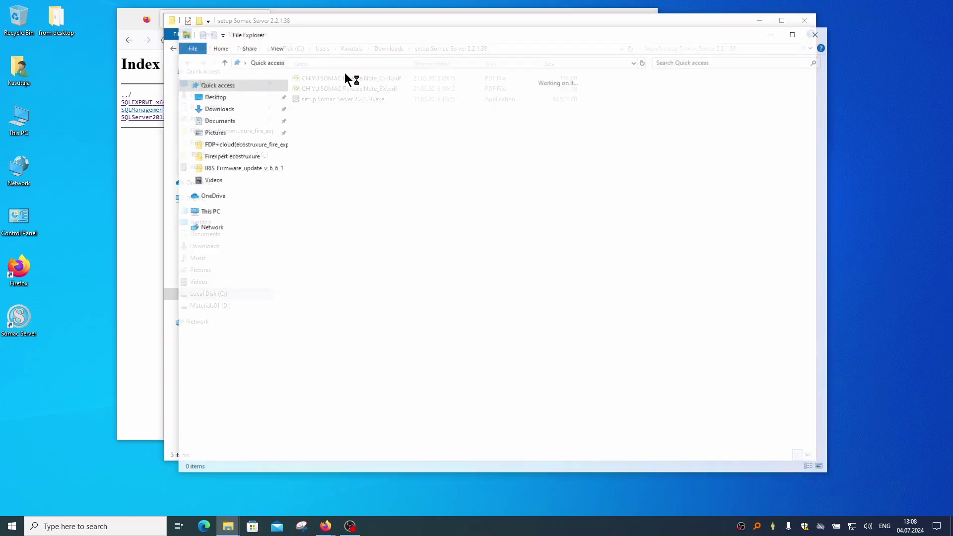
pyautogui.click(213, 211)
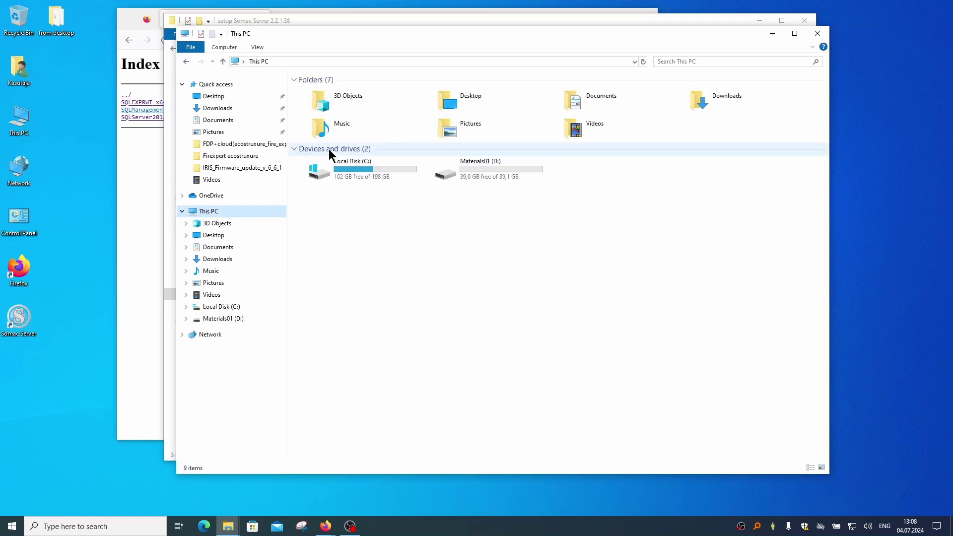
pyautogui.doubleClick(368, 172)
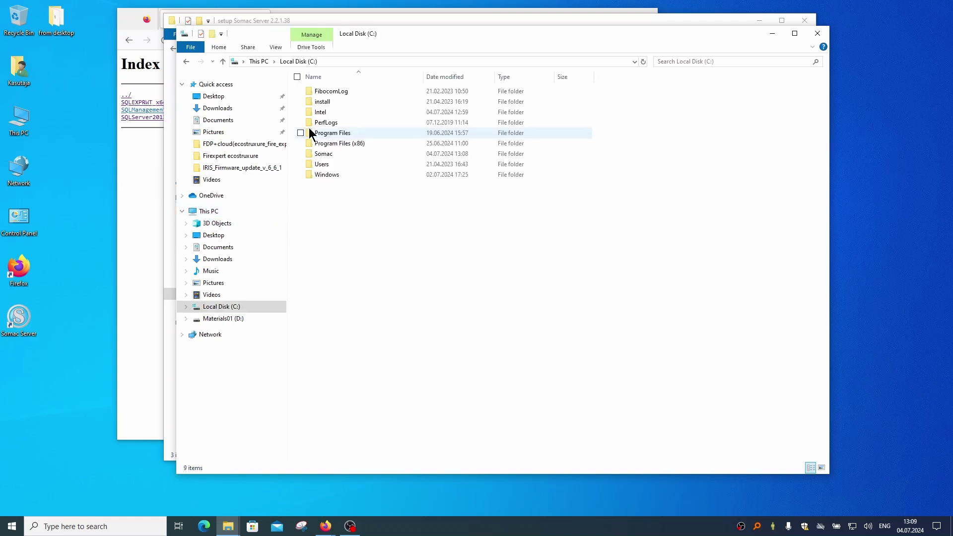
pyautogui.doubleClick(330, 153)
pyautogui.doubleClick(324, 90)
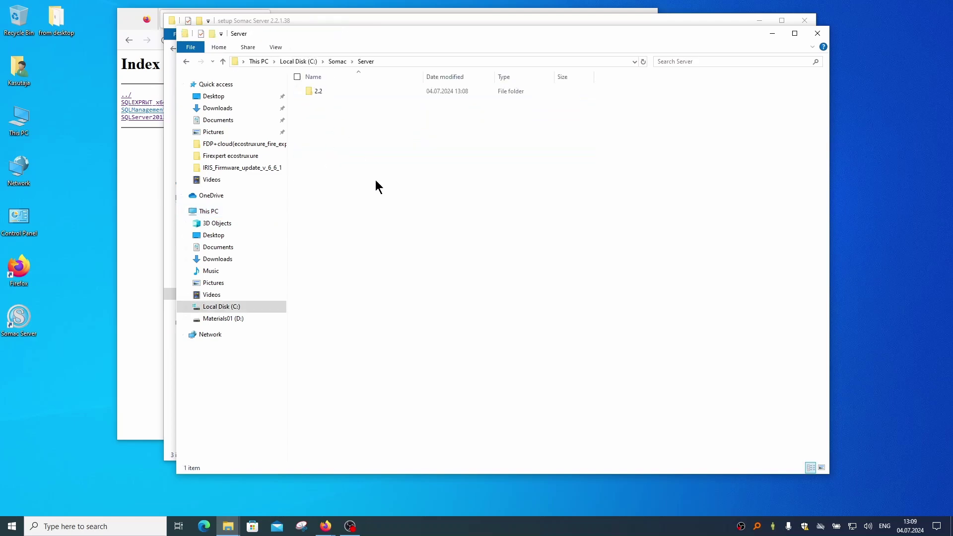
pyautogui.doubleClick(321, 91)
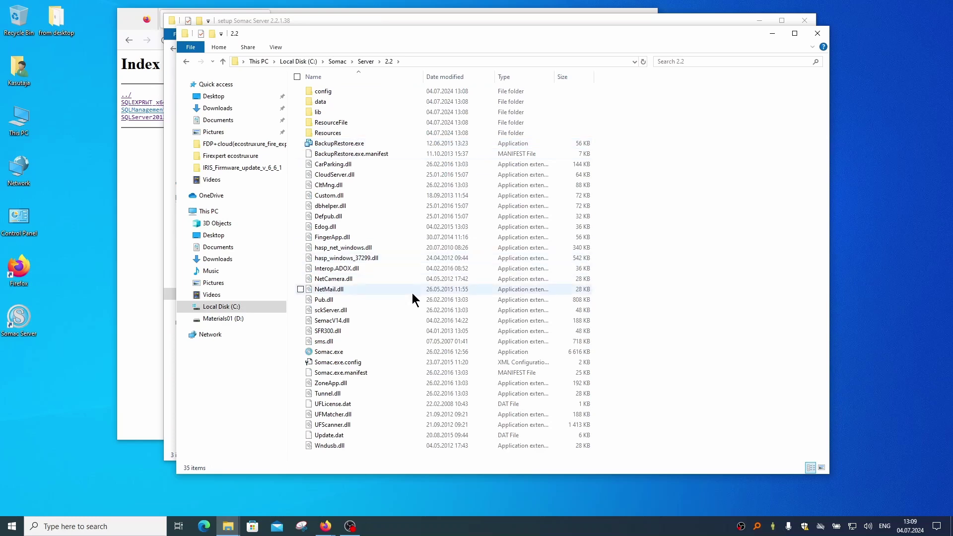
# Step: Launch Somac.exe from the 2.2 folder and minimize that File Explorer window
pyautogui.click(327, 344)
pyautogui.doubleClick(329, 352)
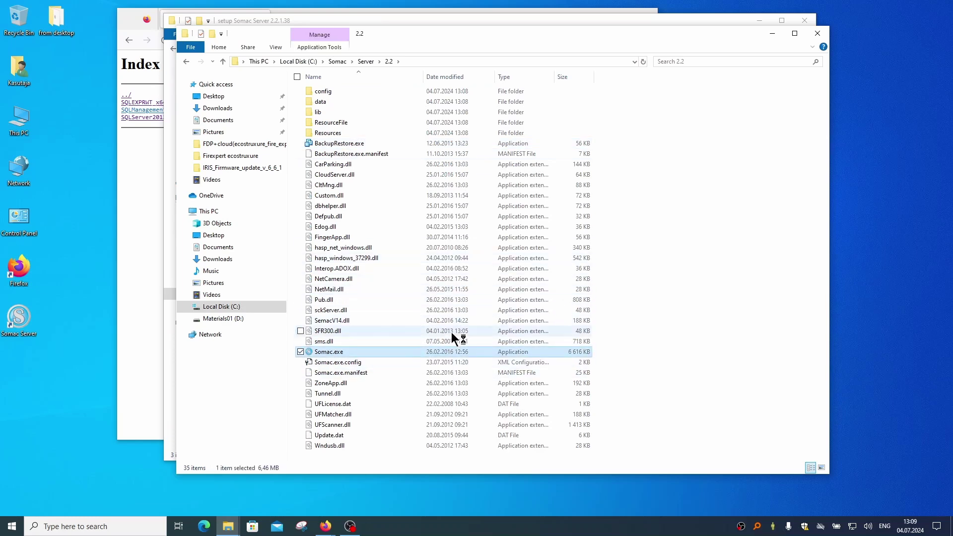
pyautogui.click(772, 38)
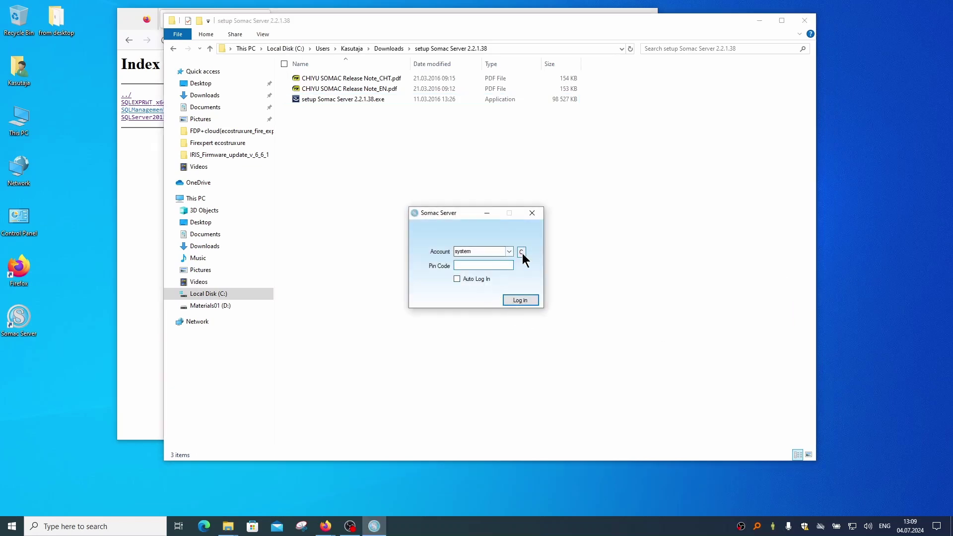
# Step: Try to log in with the system account, then cancel the Database Connection dialog and close Somac Server
pyautogui.click(531, 298)
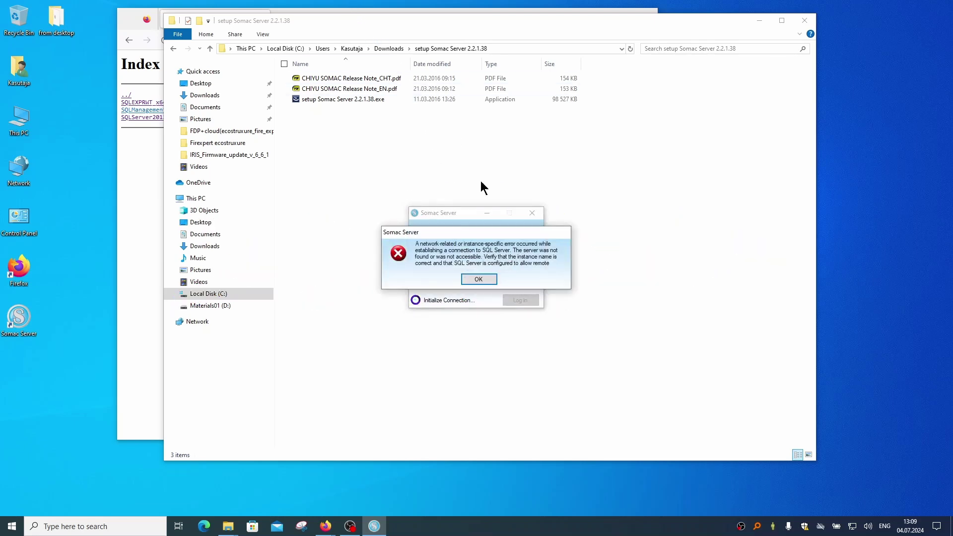
pyautogui.click(487, 279)
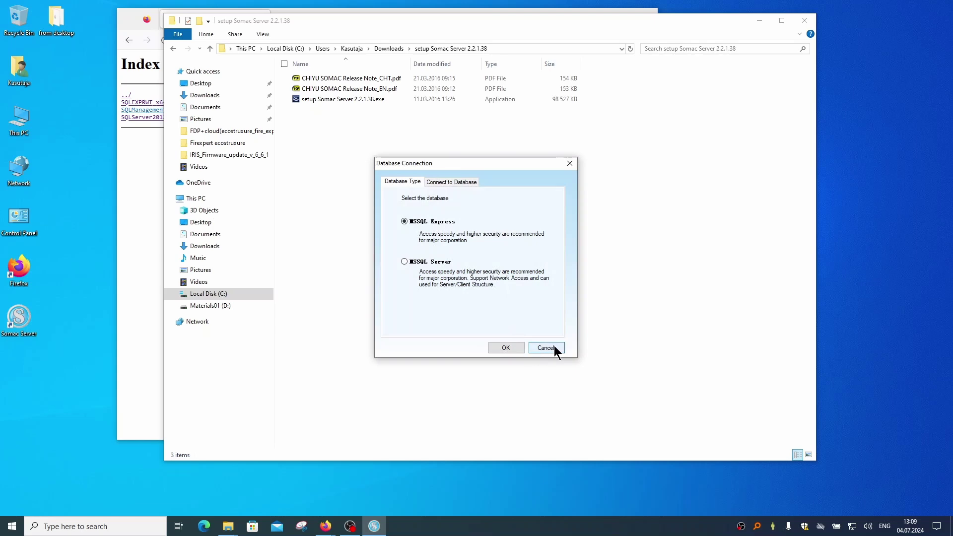
pyautogui.click(452, 181)
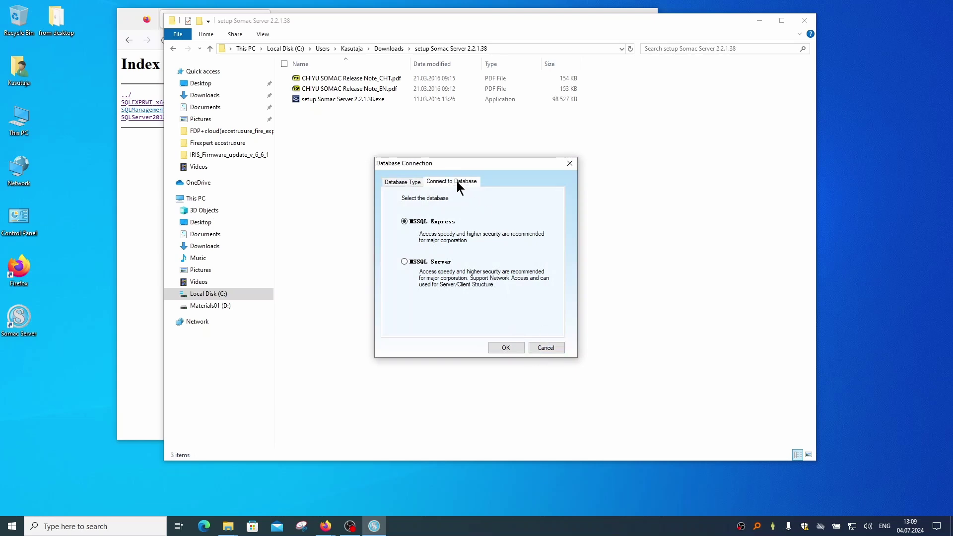
pyautogui.click(408, 182)
pyautogui.click(555, 347)
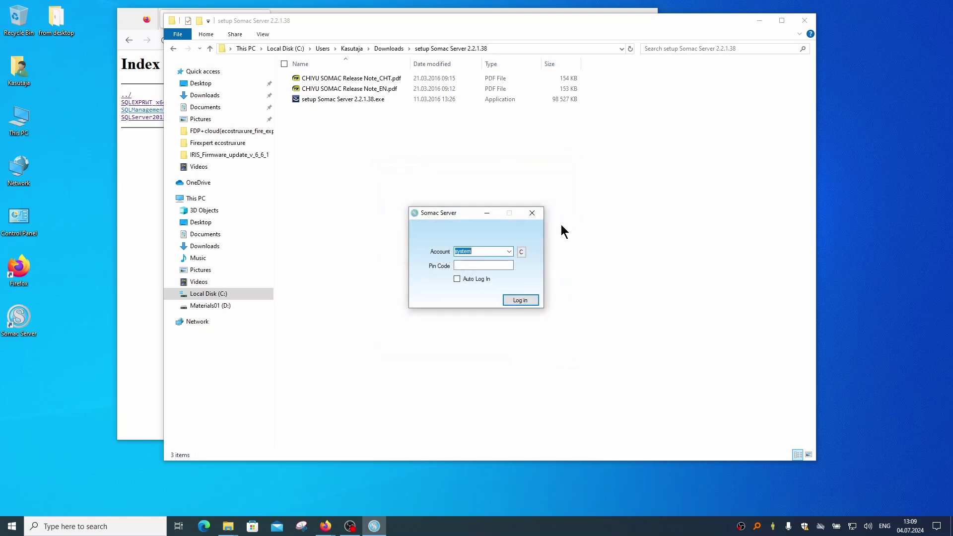
pyautogui.click(532, 214)
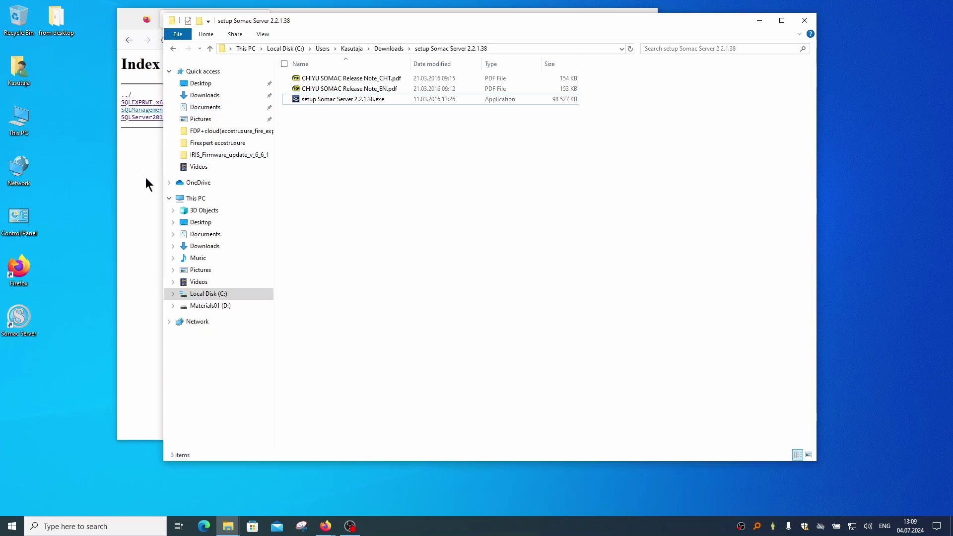
# Step: Run SQLEXPRWT_x64_ENU.exe from Downloads and start a new SQL Server stand-alone installation
pyautogui.click(388, 48)
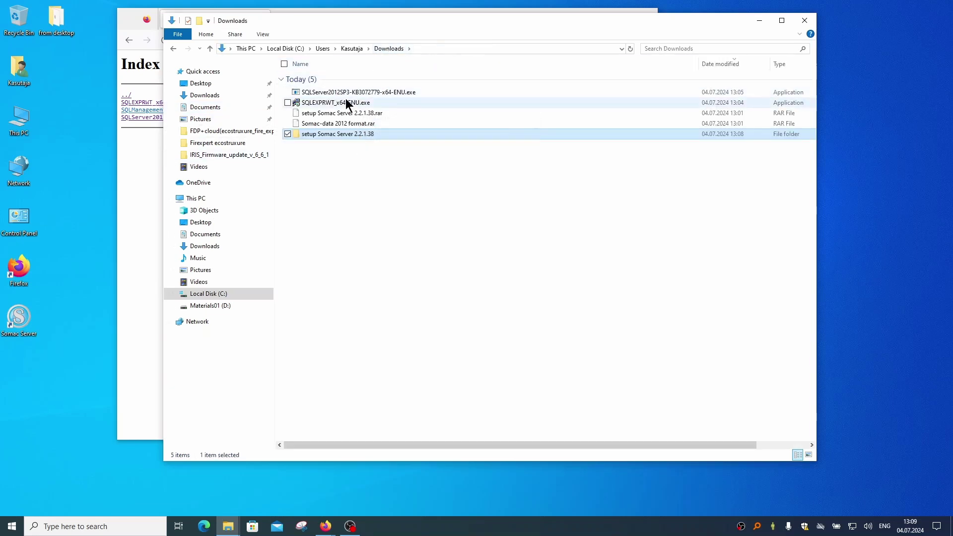
pyautogui.doubleClick(341, 103)
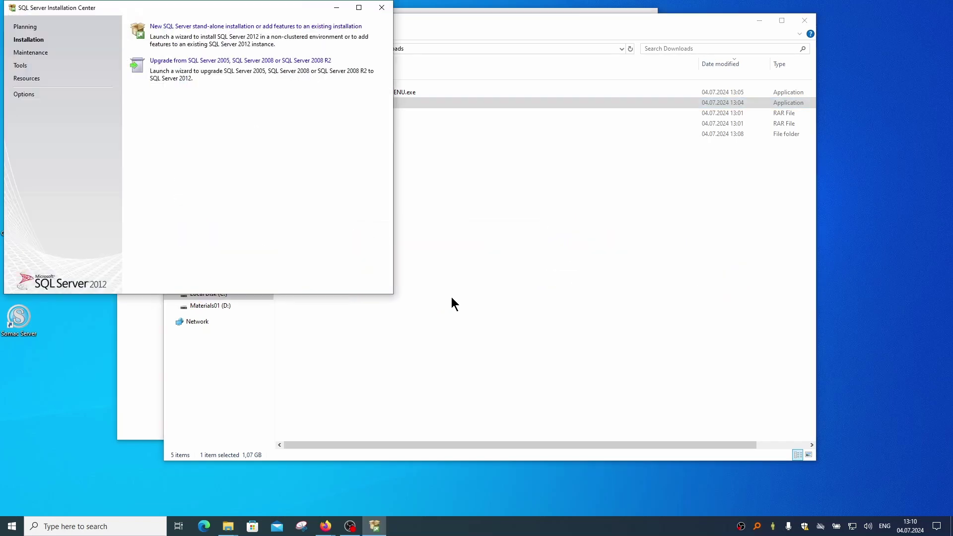
pyautogui.click(214, 27)
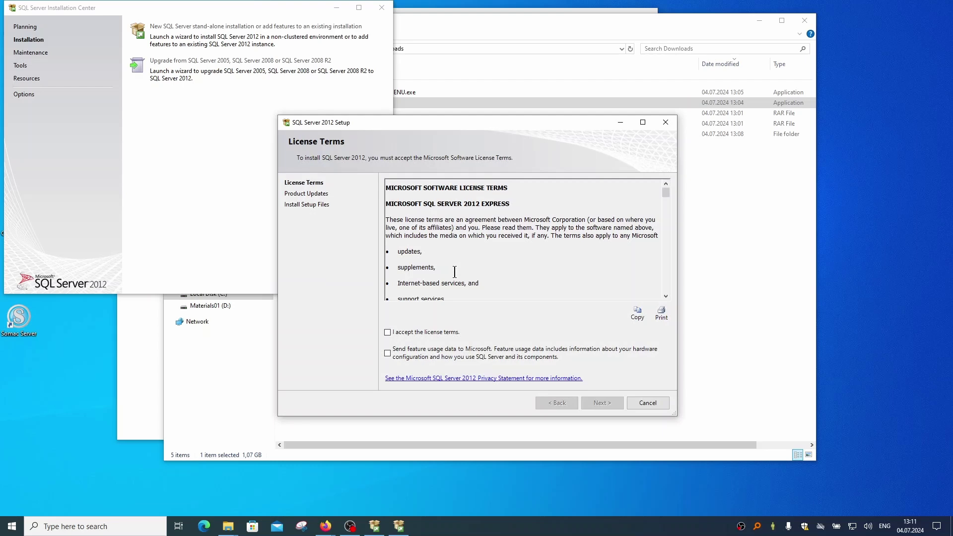
# Step: Accept the SQL Server 2012 license terms and continue setup without including product updates
pyautogui.click(425, 333)
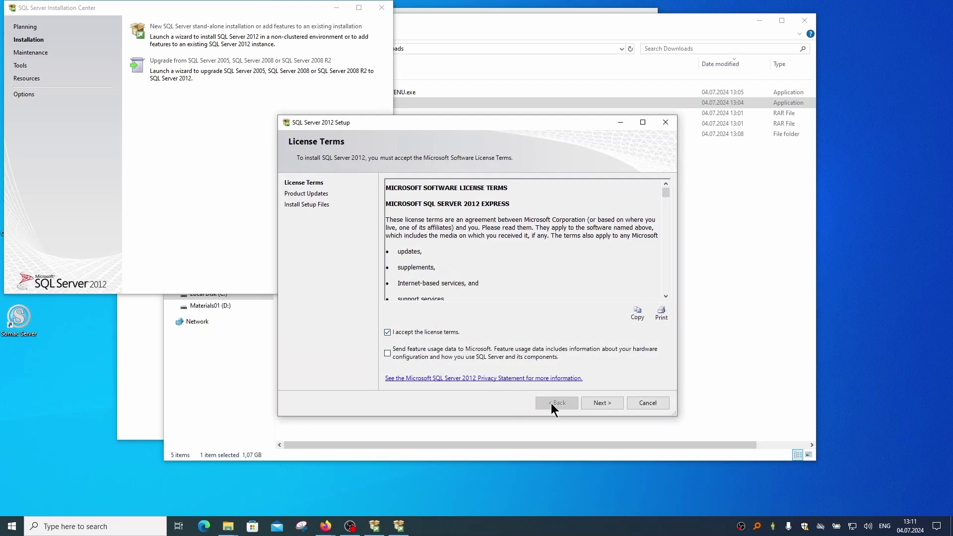
pyautogui.click(595, 403)
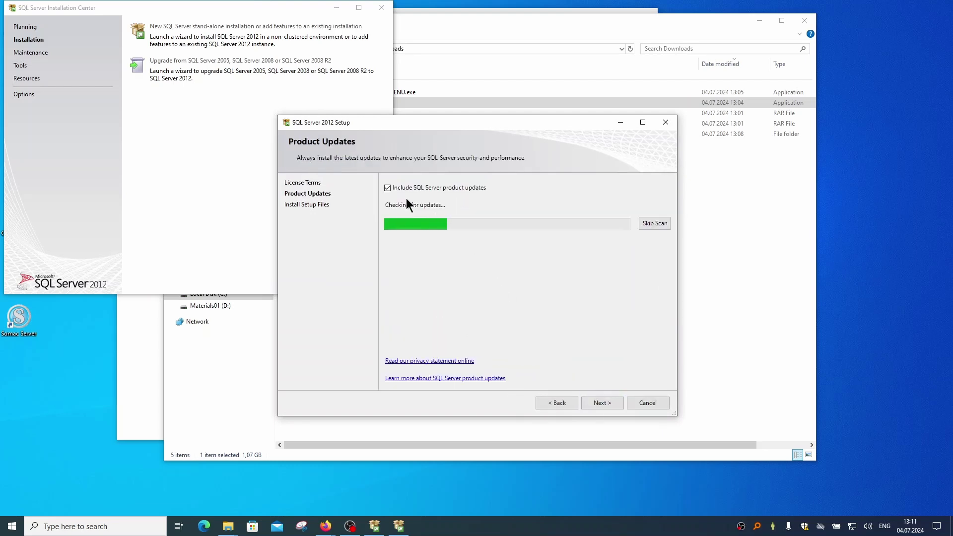
pyautogui.click(387, 189)
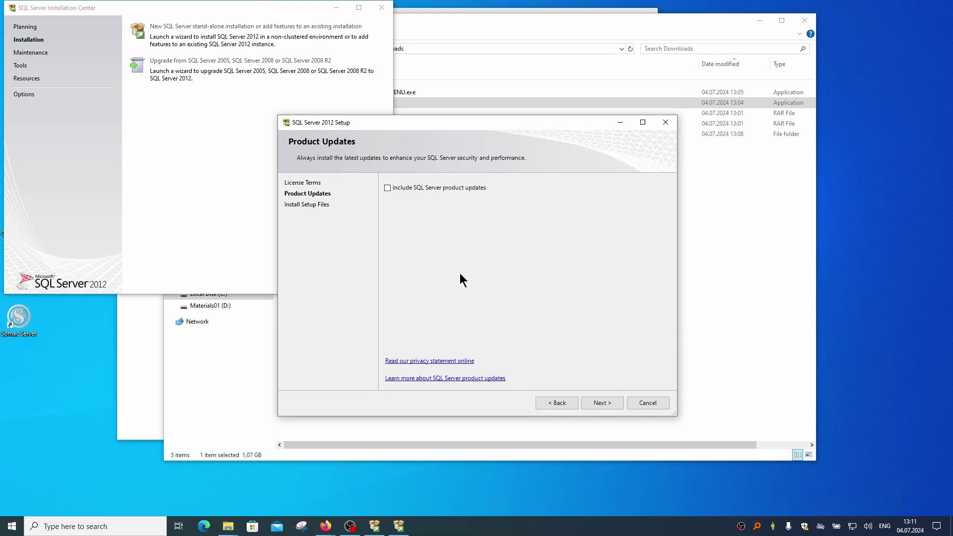
pyautogui.click(602, 403)
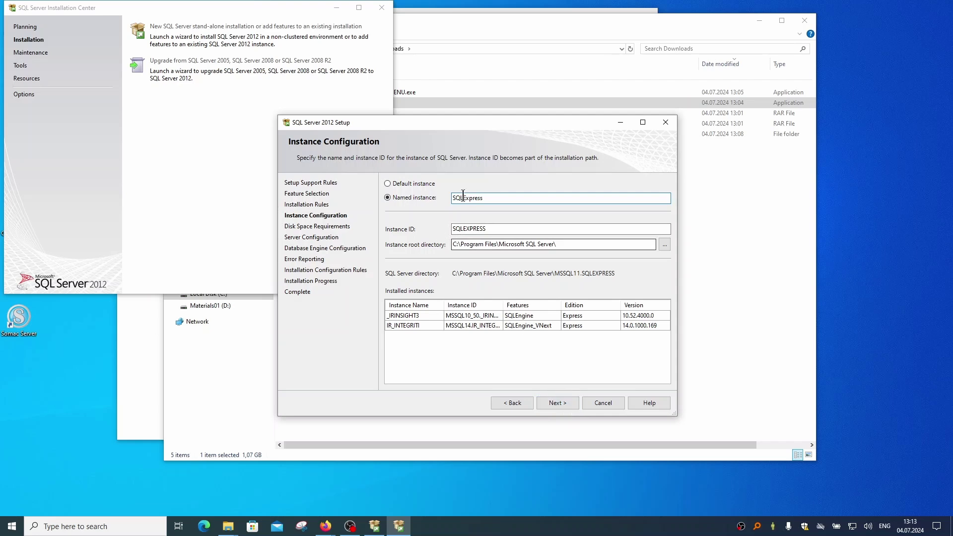
# Step: Accept the named instance SQLExpress and continue past the service account settings of the SQL Server 2012 setup
pyautogui.click(557, 403)
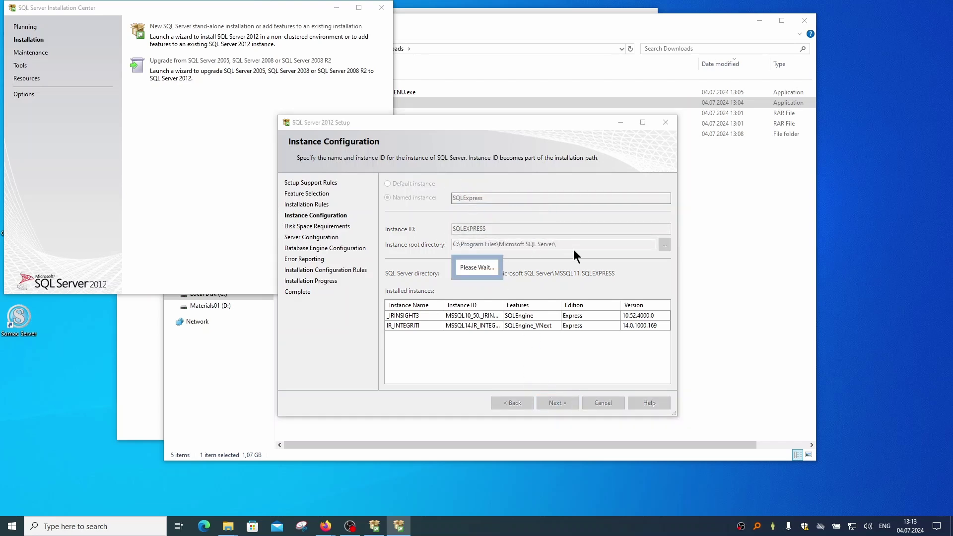
pyautogui.click(635, 238)
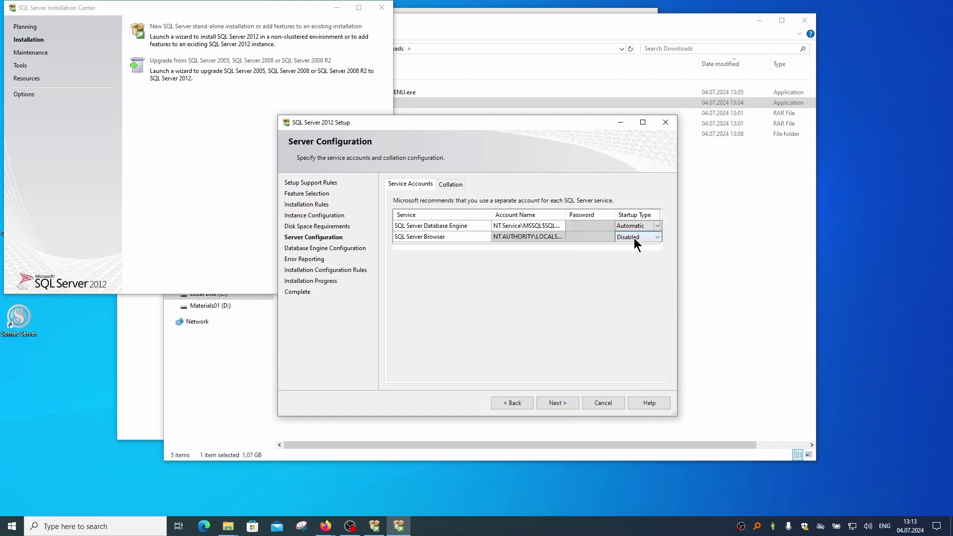
pyautogui.click(657, 237)
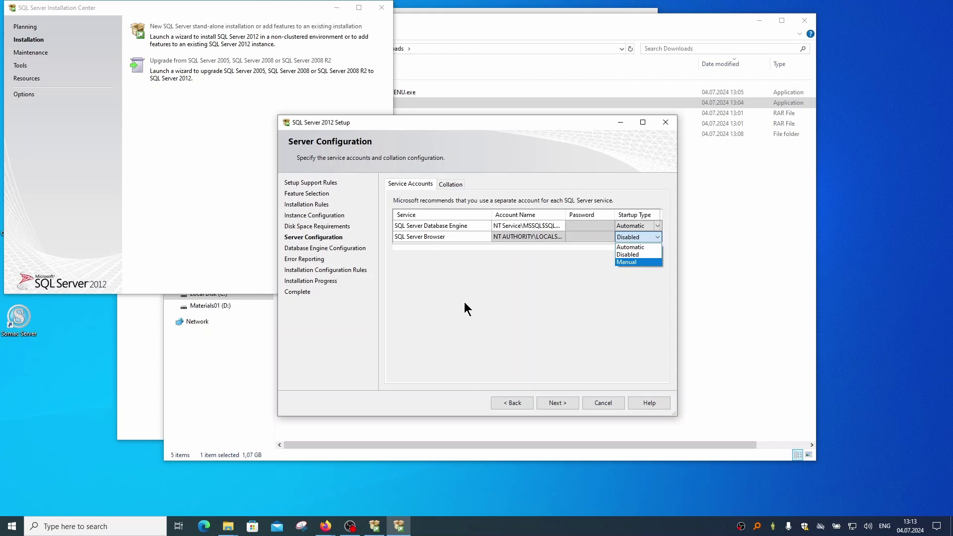
pyautogui.click(499, 328)
pyautogui.click(557, 403)
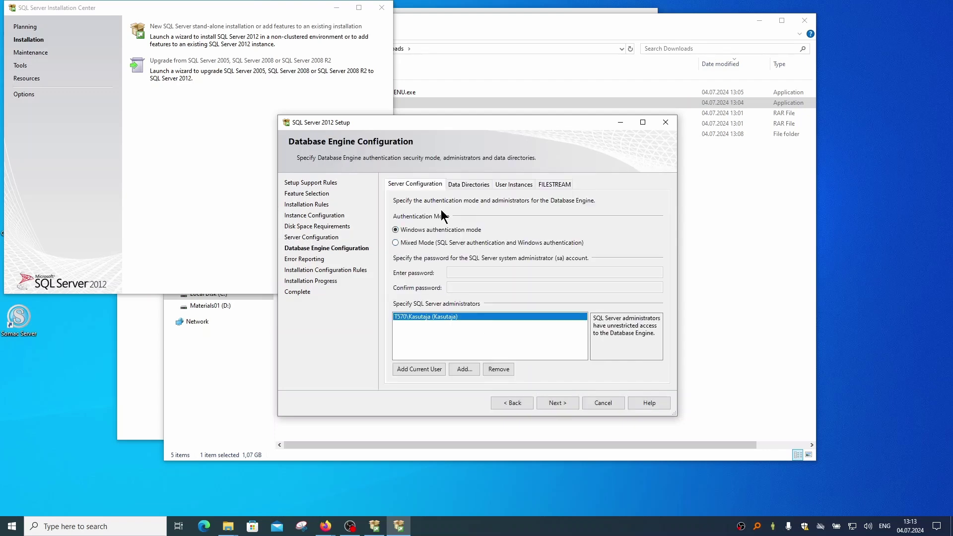
# Step: Choose Mixed Mode authentication, enter and confirm the sa account password, and continue
pyautogui.click(396, 243)
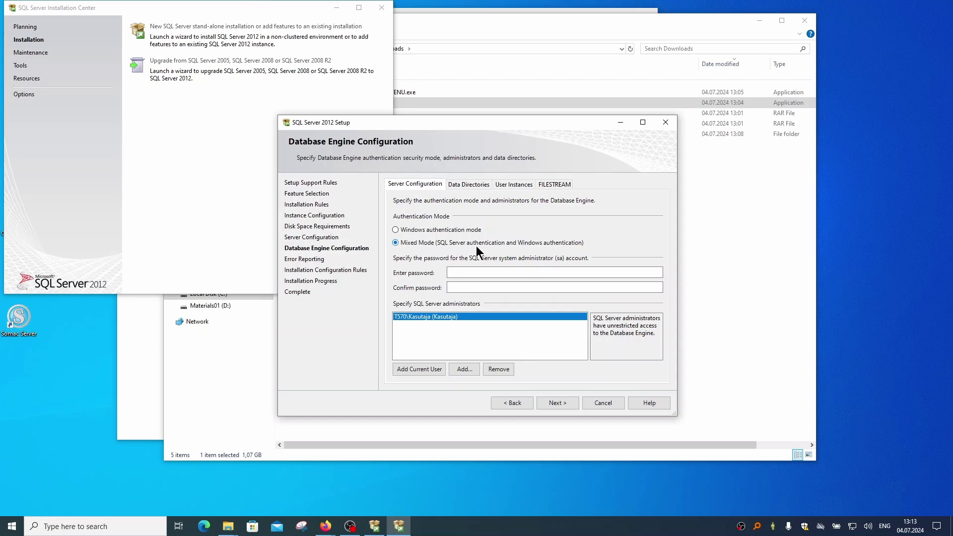
pyautogui.click(470, 271)
pyautogui.write('1')
pyautogui.click(541, 288)
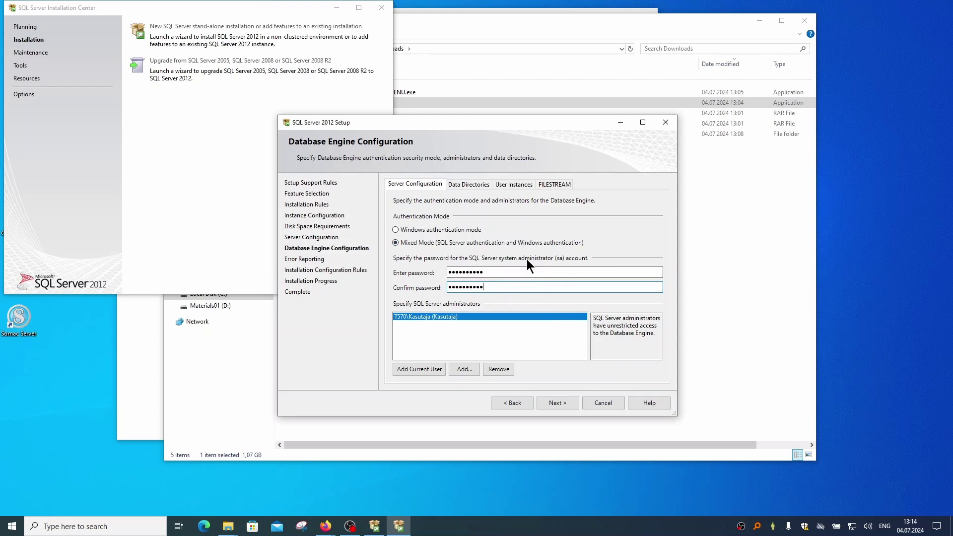
pyautogui.click(570, 402)
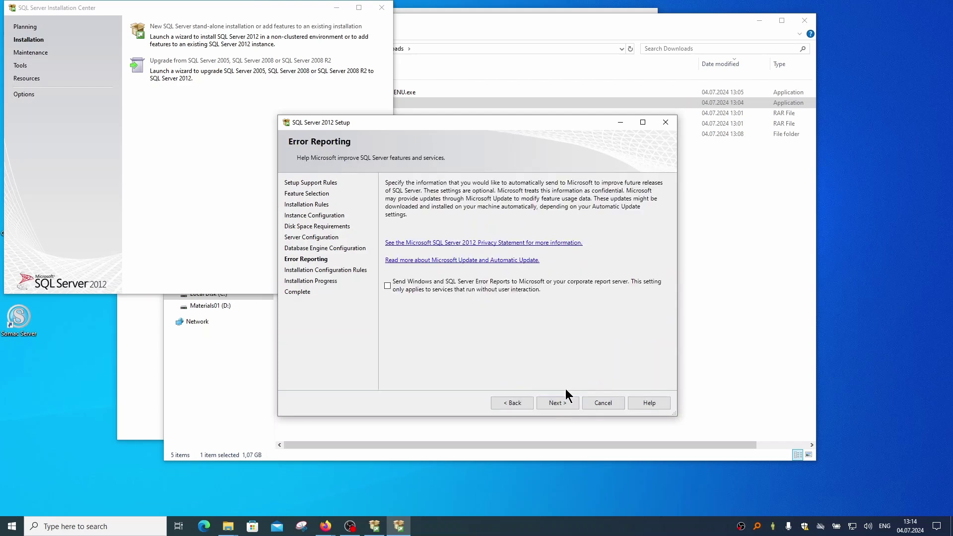
# Step: Install SQL Server without sending error reports, then close the finished setup and the SQL Server Installation Center
pyautogui.click(558, 404)
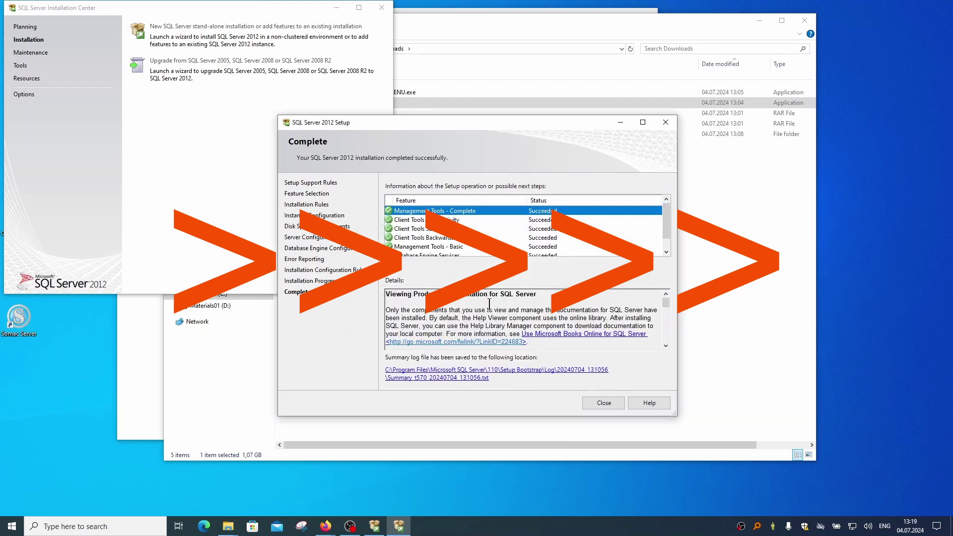
pyautogui.click(612, 406)
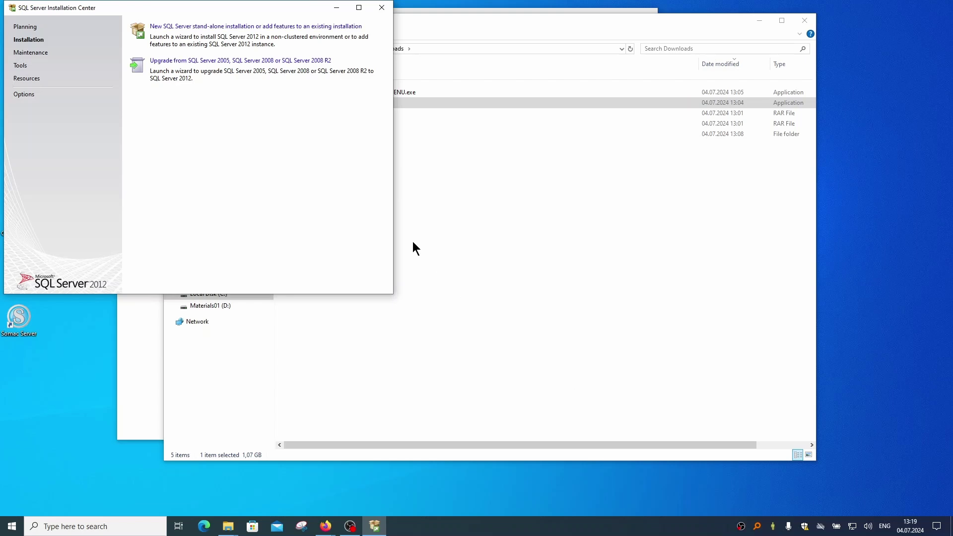
pyautogui.click(382, 8)
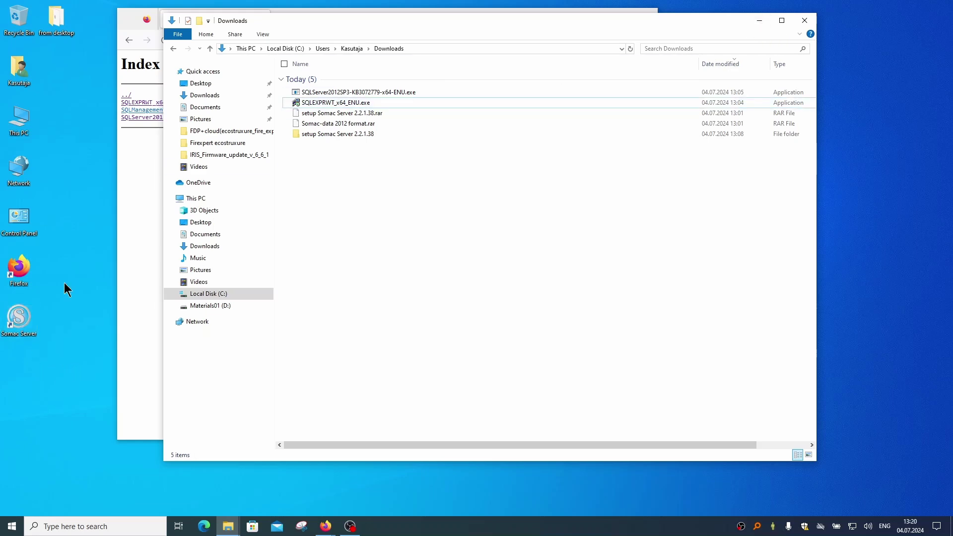
# Step: Launch Somac Server and try to log in with the system account, then cancel the database connection settings and close it
pyautogui.click(18, 325)
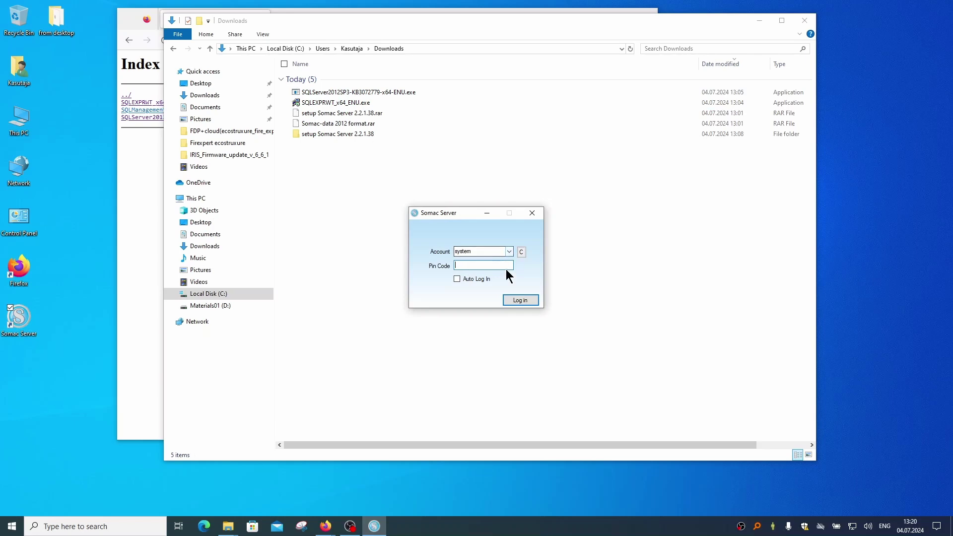
pyautogui.click(522, 302)
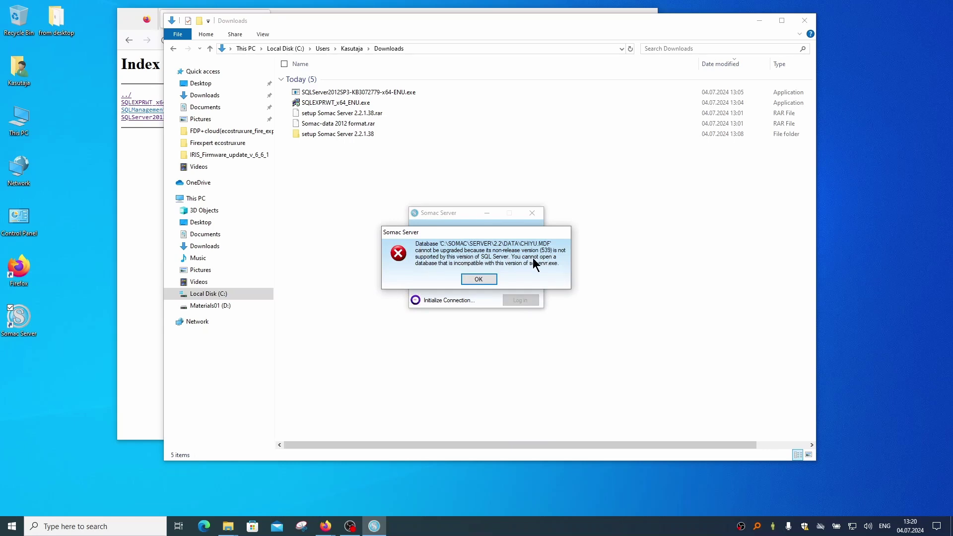
pyautogui.click(474, 279)
pyautogui.click(569, 164)
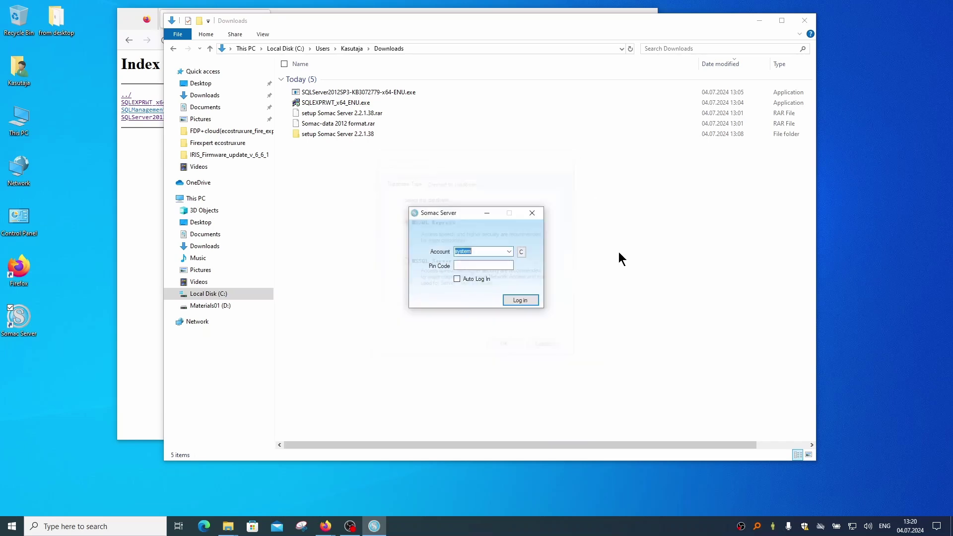
pyautogui.click(543, 214)
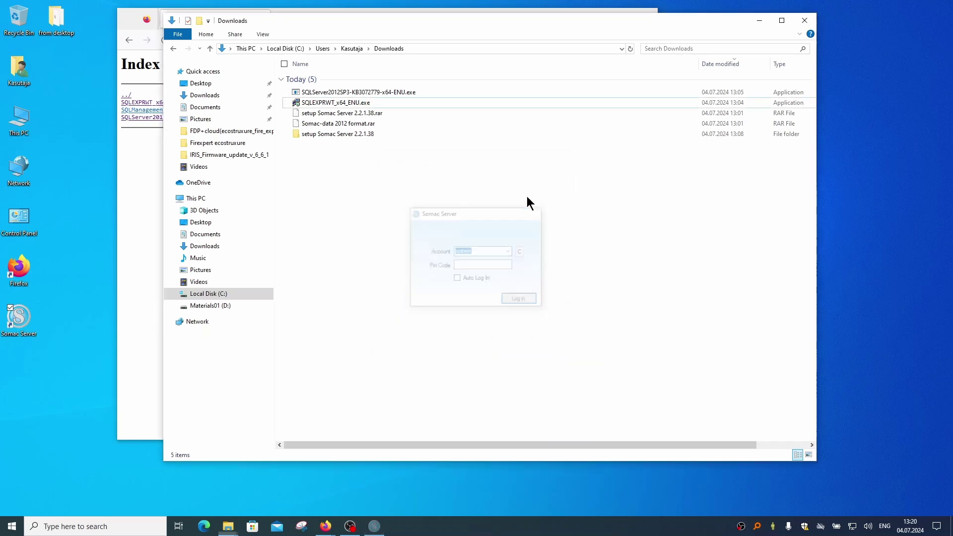
# Step: Extract Somac-data 2012 format.rar into its own folder in Downloads
pyautogui.click(327, 123)
pyautogui.rightClick(327, 123)
pyautogui.moveTo(302, 152)
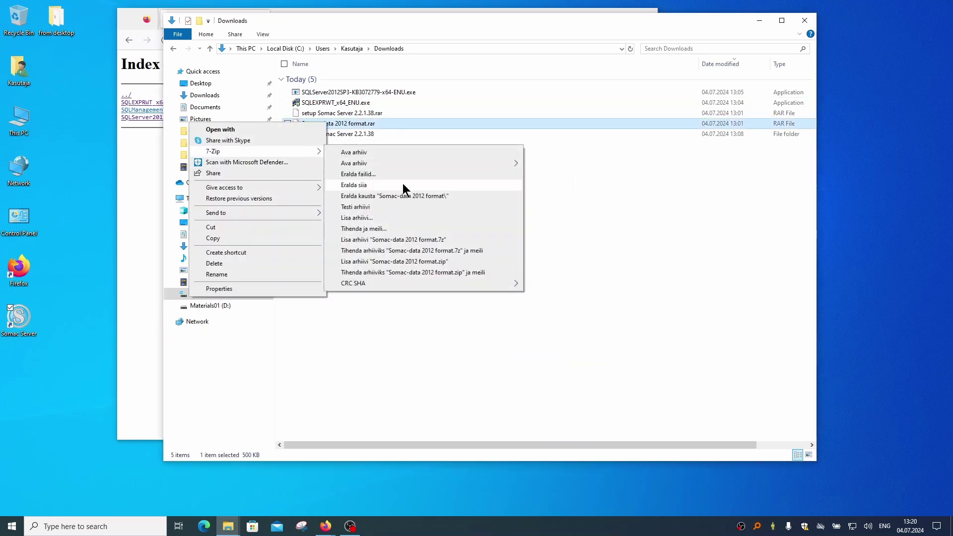
pyautogui.click(408, 193)
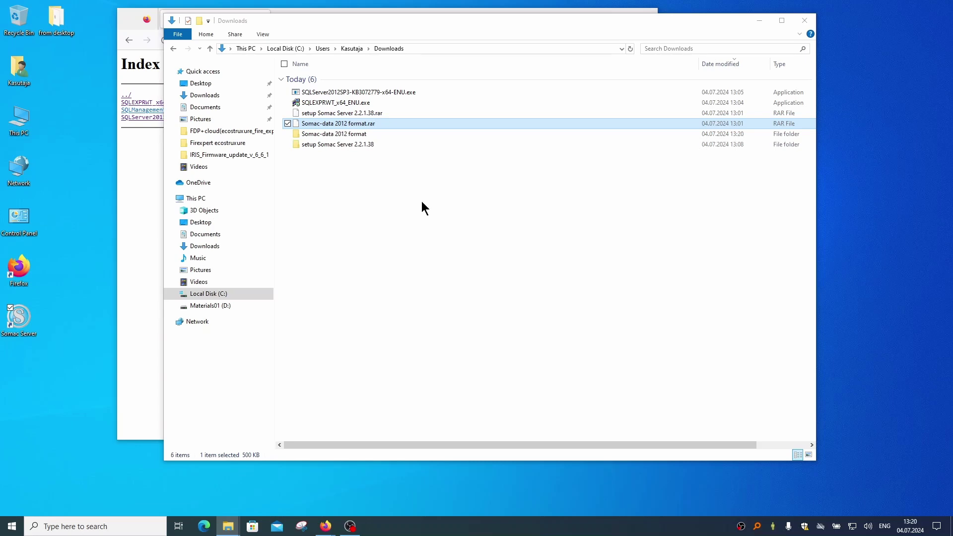
# Step: Copy Chiyu.mdf and Chiyu_log.LDF from the extracted Somac-data 2012 format folder
pyautogui.doubleClick(313, 144)
pyautogui.moveTo(383, 155); pyautogui.dragTo(302, 80)
pyautogui.rightClick(310, 78)
pyautogui.click(244, 159)
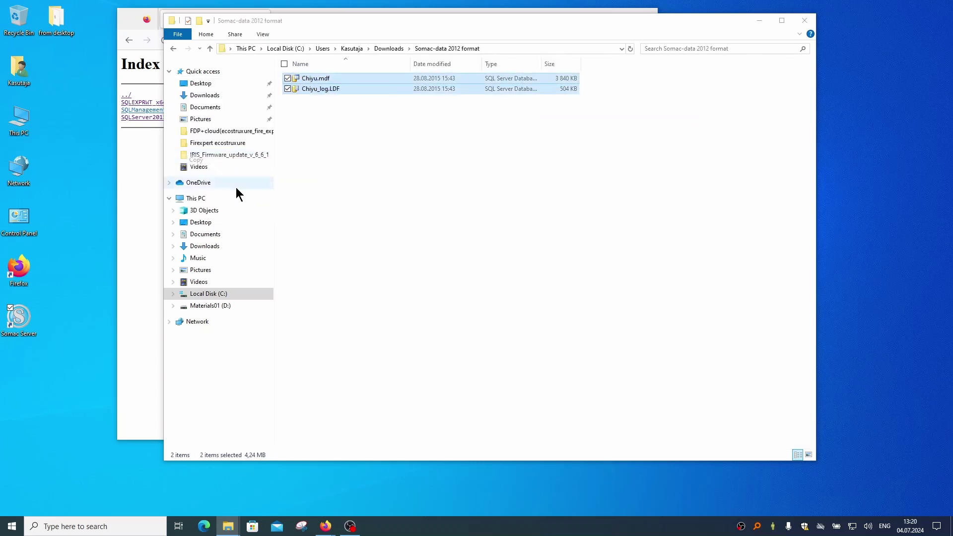
# Step: Go to the Somac Server data folder at C:\Somac\Server\2.2\data
pyautogui.click(231, 293)
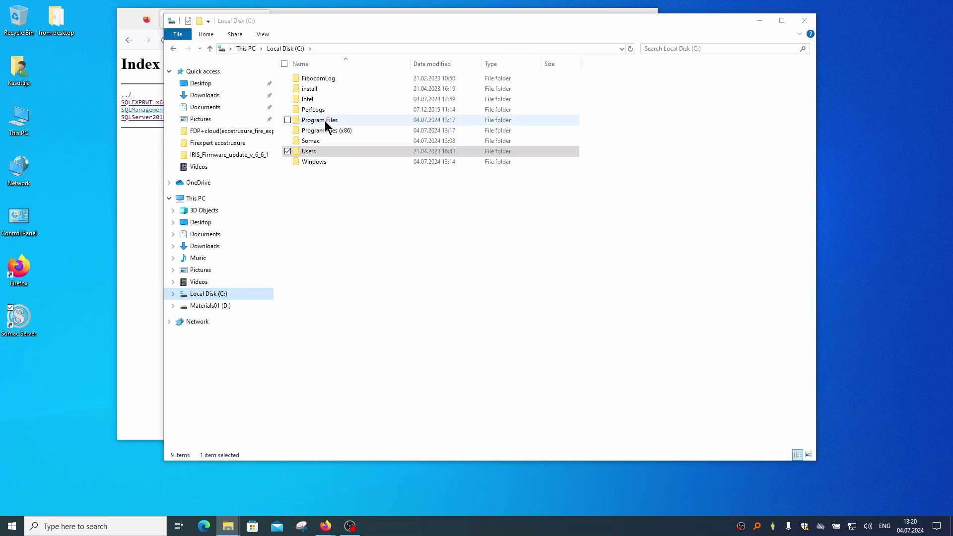
pyautogui.doubleClick(308, 89)
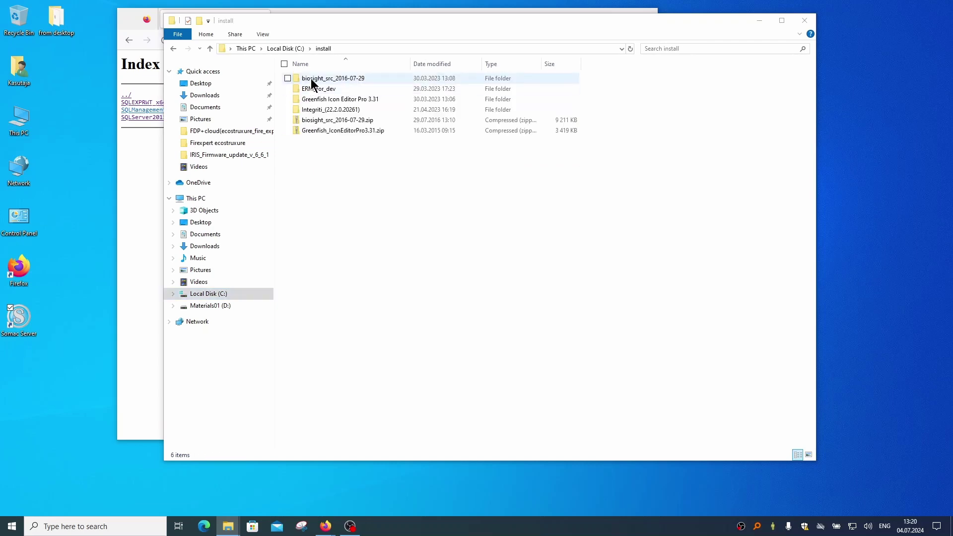
pyautogui.click(281, 48)
pyautogui.doubleClick(313, 143)
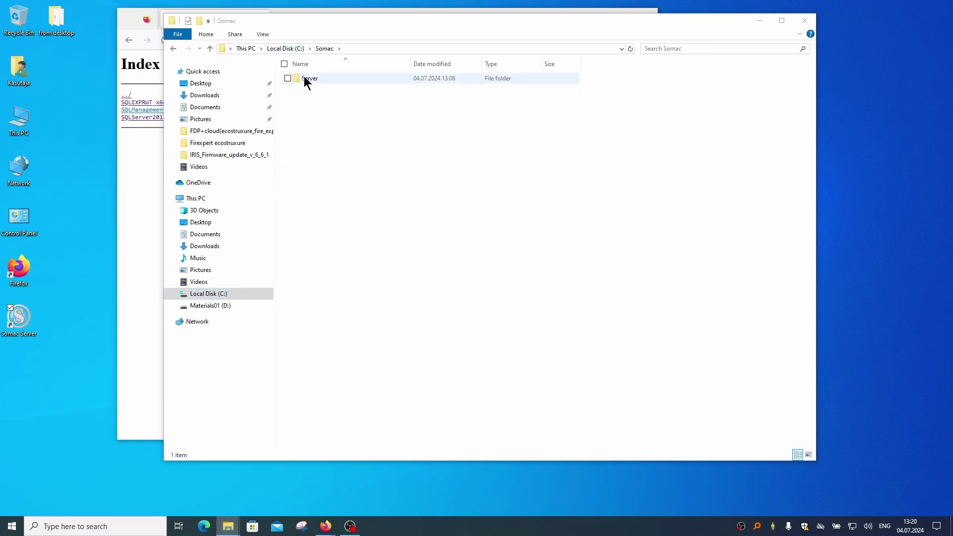
pyautogui.doubleClick(304, 79)
pyautogui.doubleClick(308, 79)
pyautogui.click(306, 88)
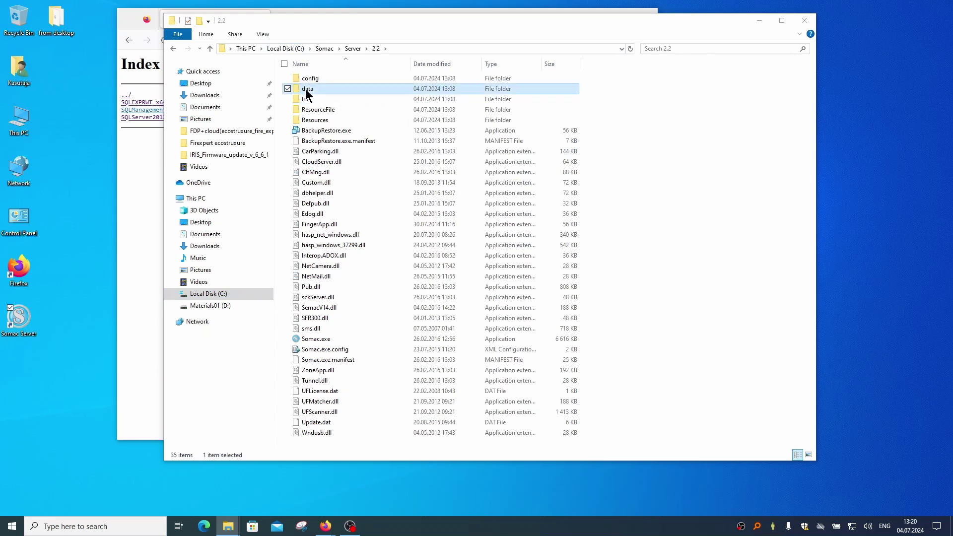
pyautogui.doubleClick(306, 89)
# Step: Create a folder named orig inside the data folder
pyautogui.rightClick(332, 134)
pyautogui.moveTo(316, 275)
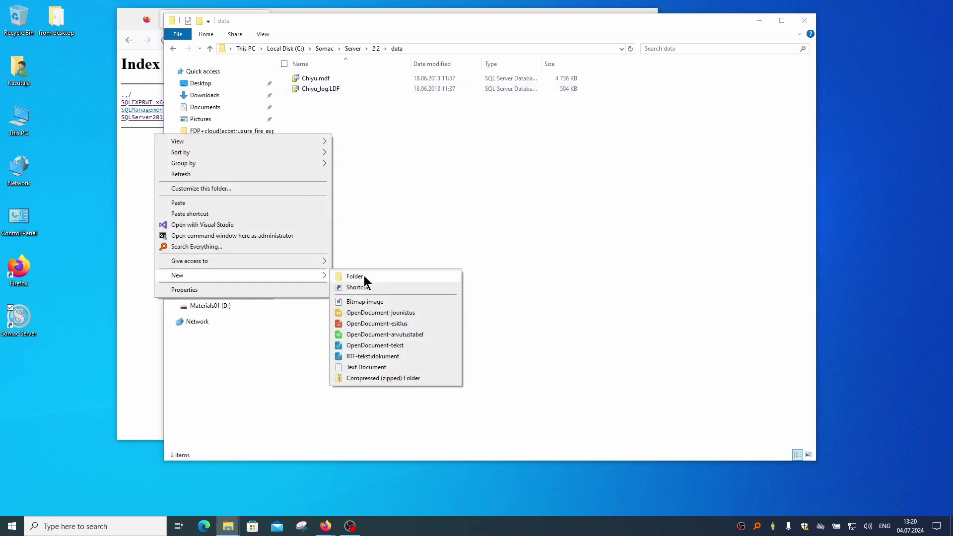
pyautogui.click(367, 274)
pyautogui.write('o')
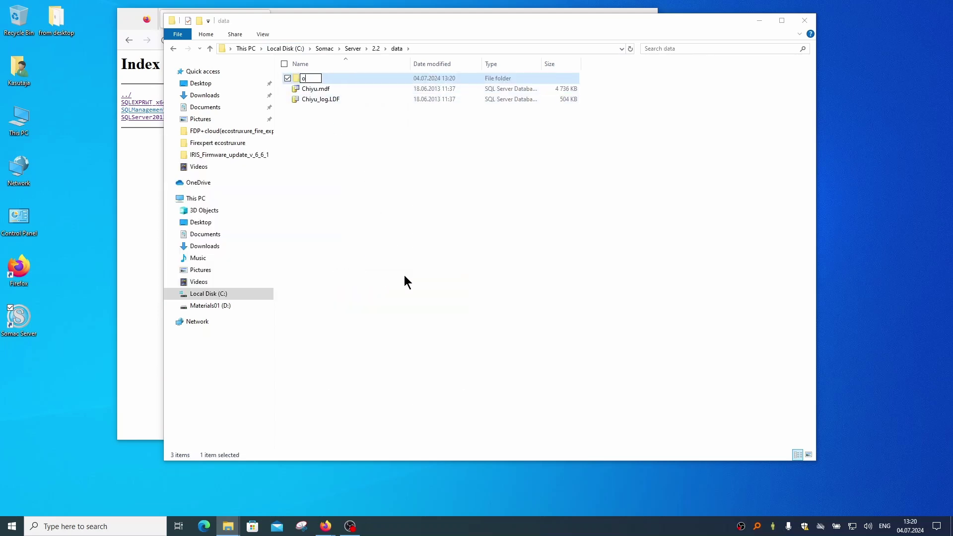
pyautogui.write('rig')
pyautogui.press('Return')
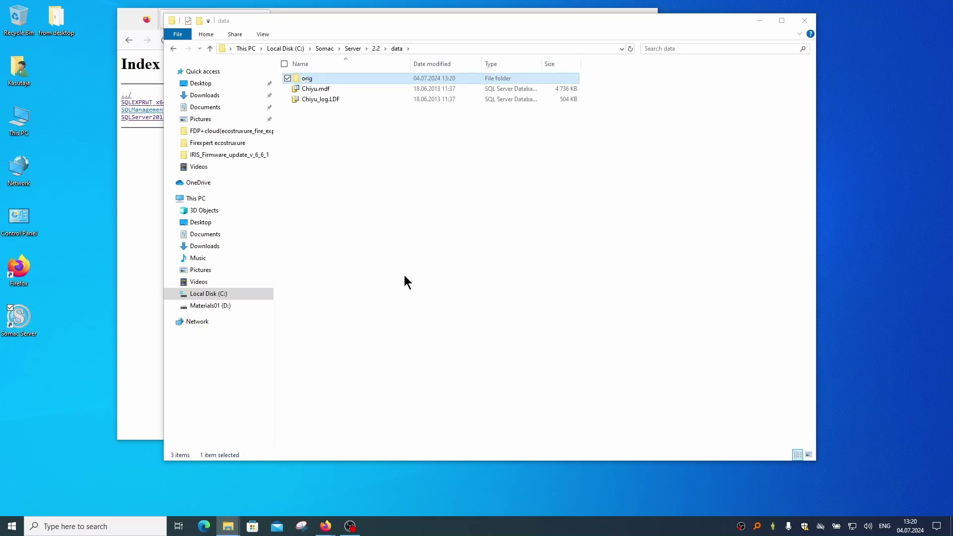
# Step: Move the original Chiyu.mdf and Chiyu_log.LDF into orig and paste the copied 2012-format files into the data folder
pyautogui.moveTo(362, 149); pyautogui.dragTo(307, 79)
pyautogui.rightClick(328, 112)
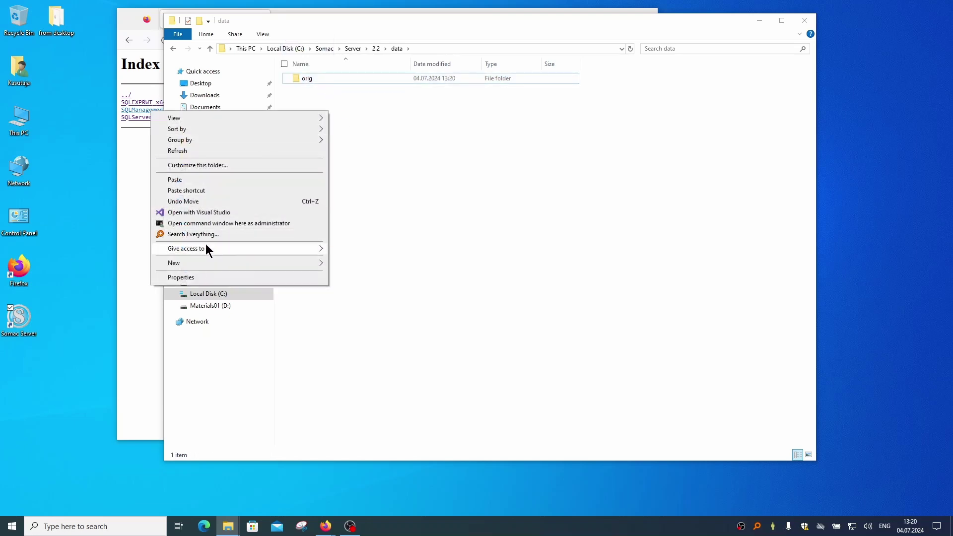
pyautogui.click(181, 178)
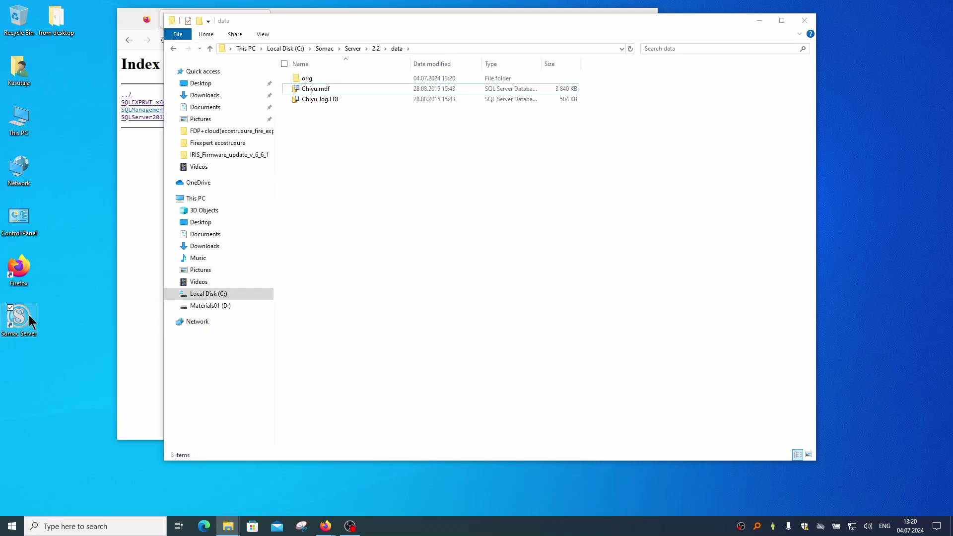
# Step: Log in to Somac Server with the system account and allow it through the firewall on private and public networks
pyautogui.doubleClick(12, 320)
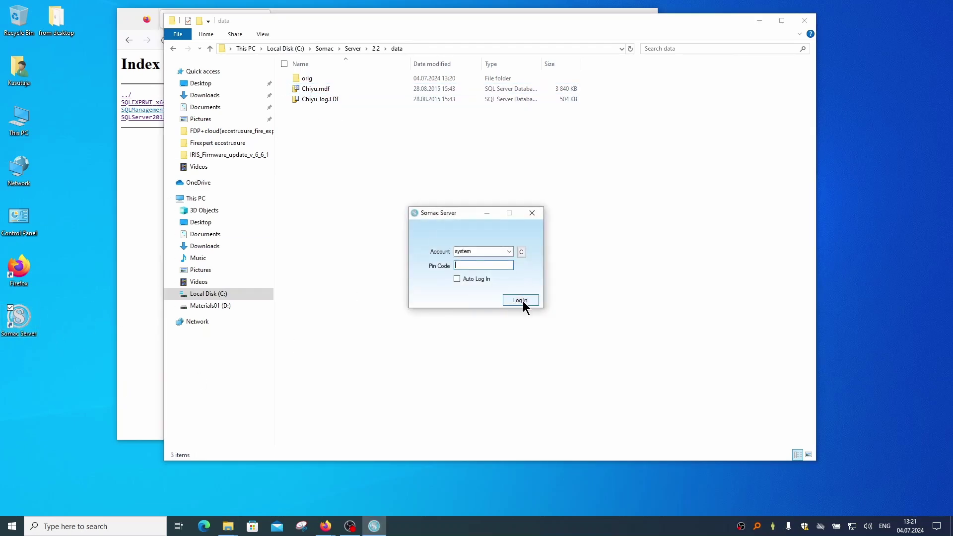
pyautogui.click(522, 300)
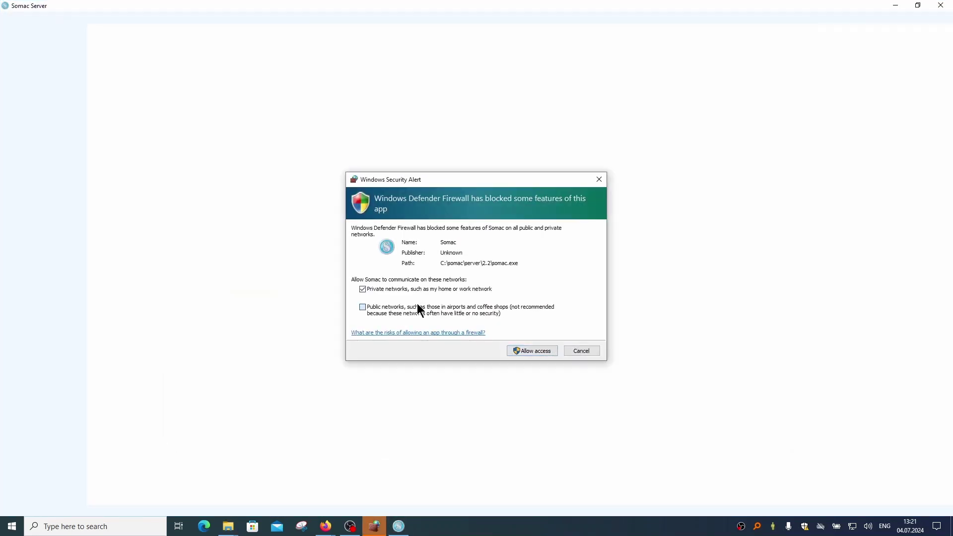
pyautogui.click(417, 306)
pyautogui.click(533, 351)
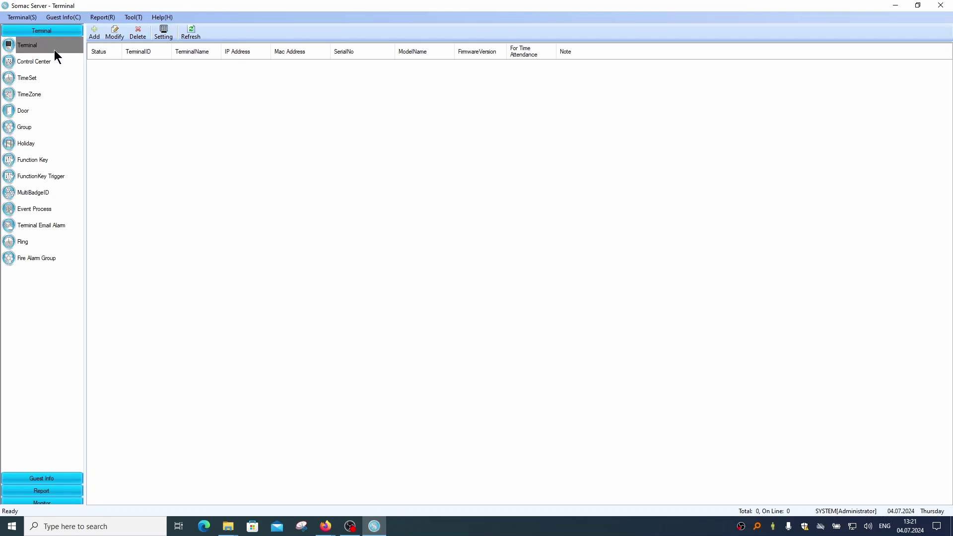
# Step: Switch to the Firefox window with the SEMAC terminal status page and move it clear of the Somac Server sidebar
pyautogui.click(326, 527)
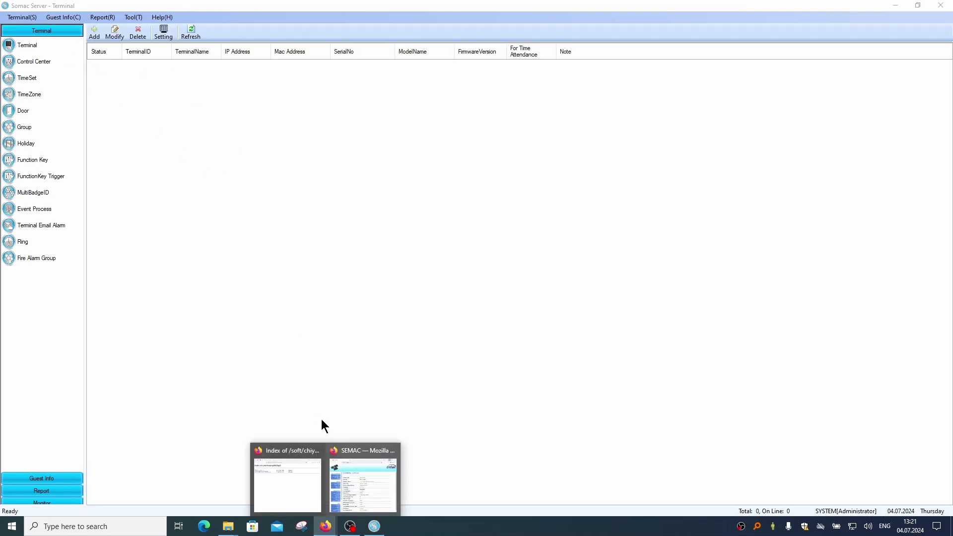
pyautogui.click(364, 486)
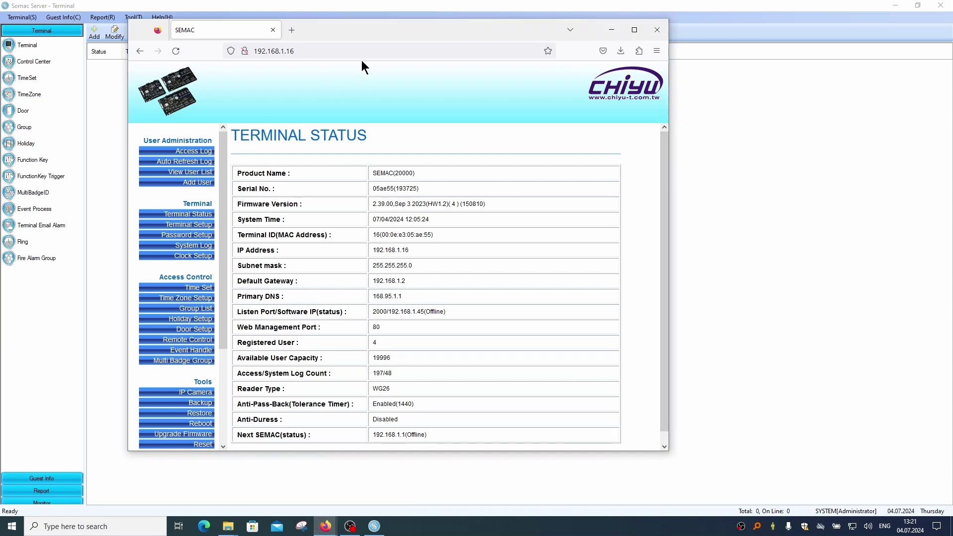
pyautogui.moveTo(359, 35); pyautogui.dragTo(493, 47)
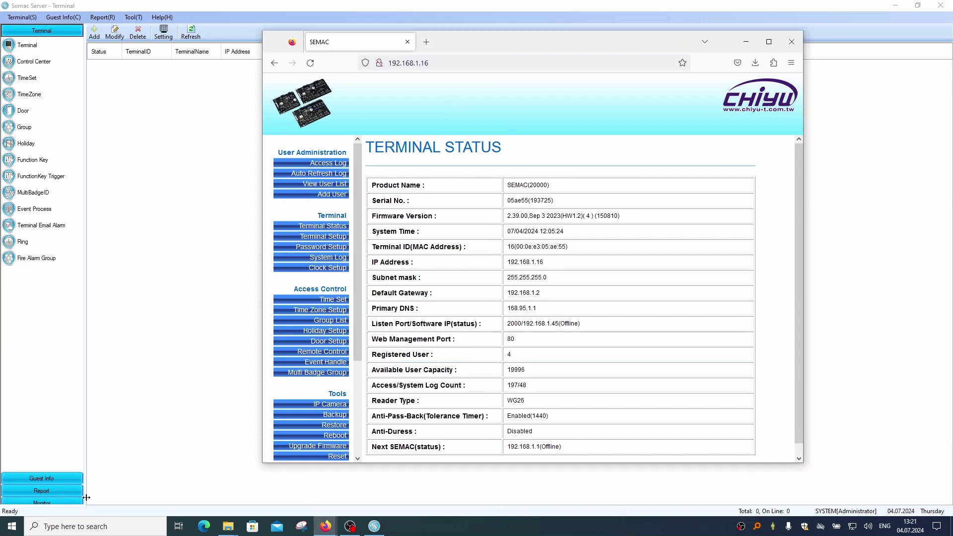
# Step: Open a Command Prompt and run ipconfig to look up the computer's IPv4 addresses
pyautogui.click(12, 528)
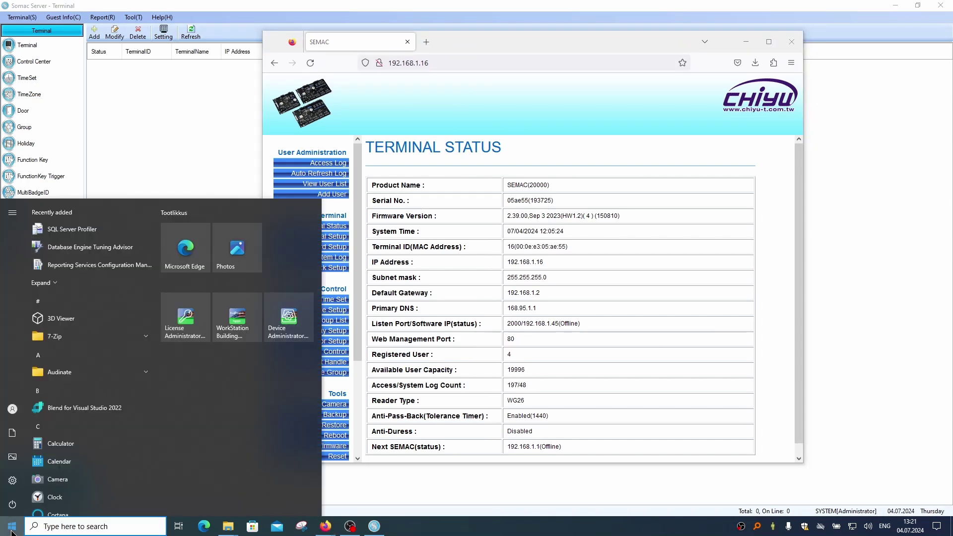
pyautogui.rightClick(12, 529)
pyautogui.click(31, 481)
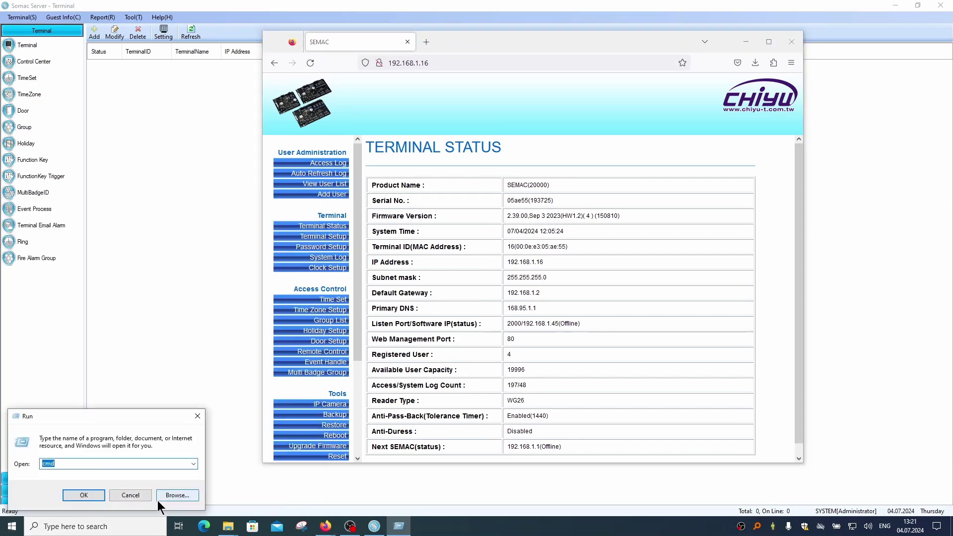
pyautogui.press('Return')
pyautogui.write('ipcon')
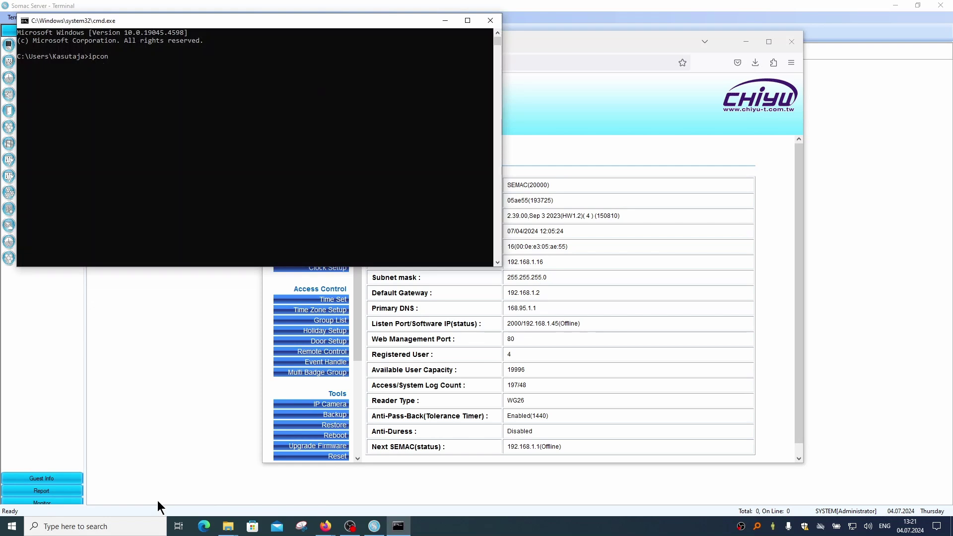
pyautogui.write('fig')
pyautogui.press('Return')
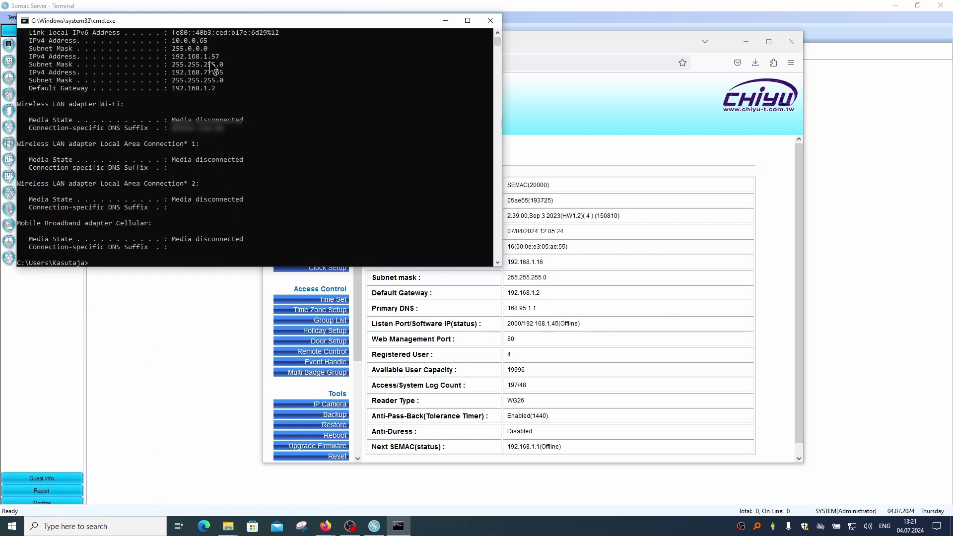
# Step: Switch to the SEMAC web page in Firefox, set the terminal's Software IP to 192.168.1.57 and save the configuration
pyautogui.click(548, 44)
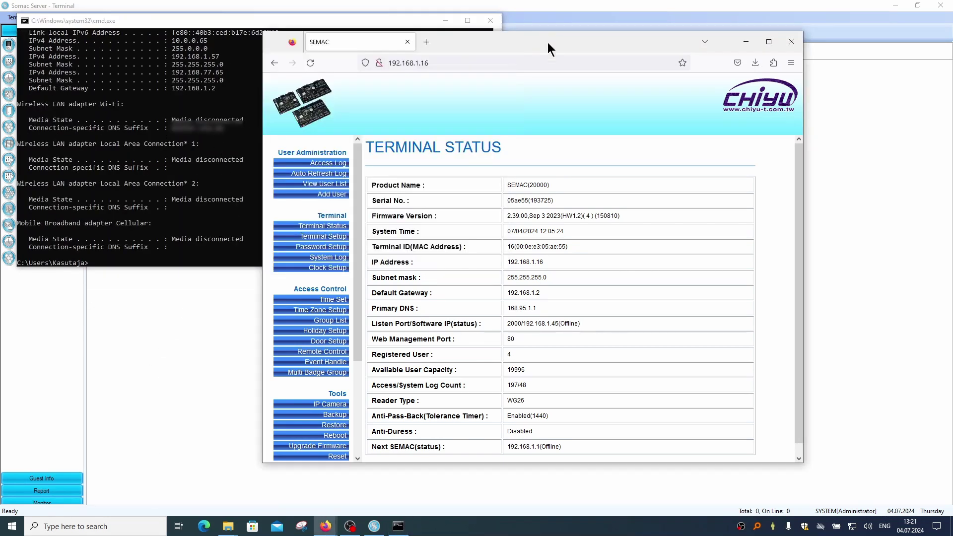
pyautogui.click(334, 226)
pyautogui.scroll(-1, 618, 329)
pyautogui.click(323, 236)
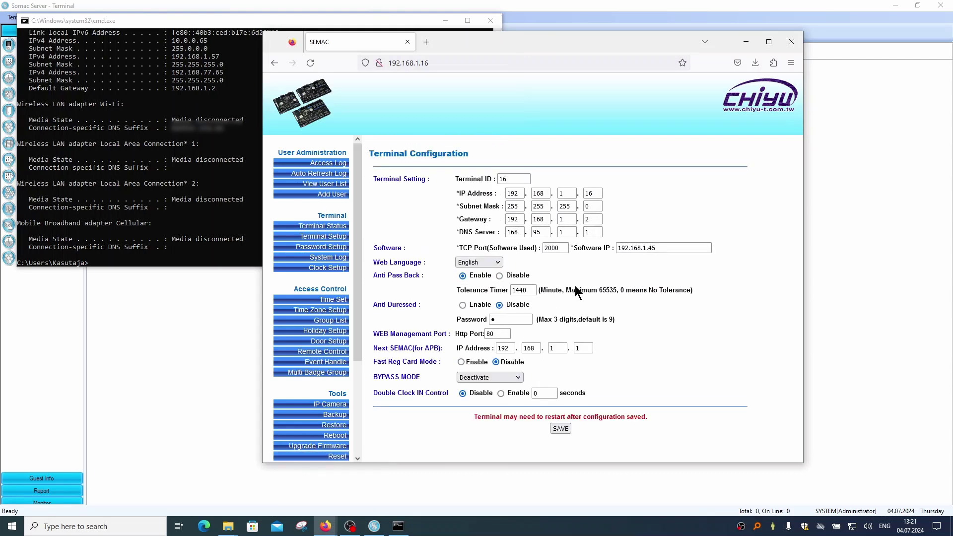
pyautogui.click(676, 244)
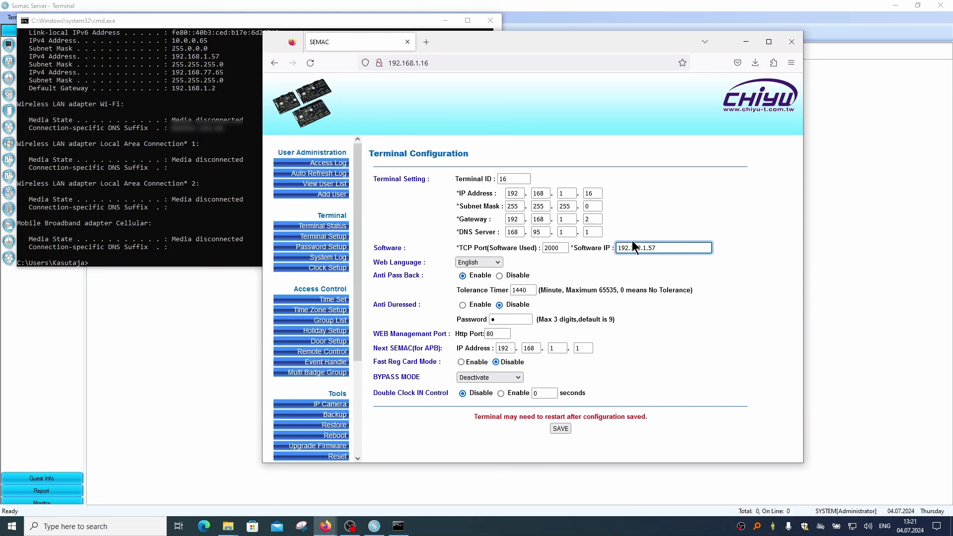
pyautogui.moveTo(669, 248); pyautogui.dragTo(604, 252)
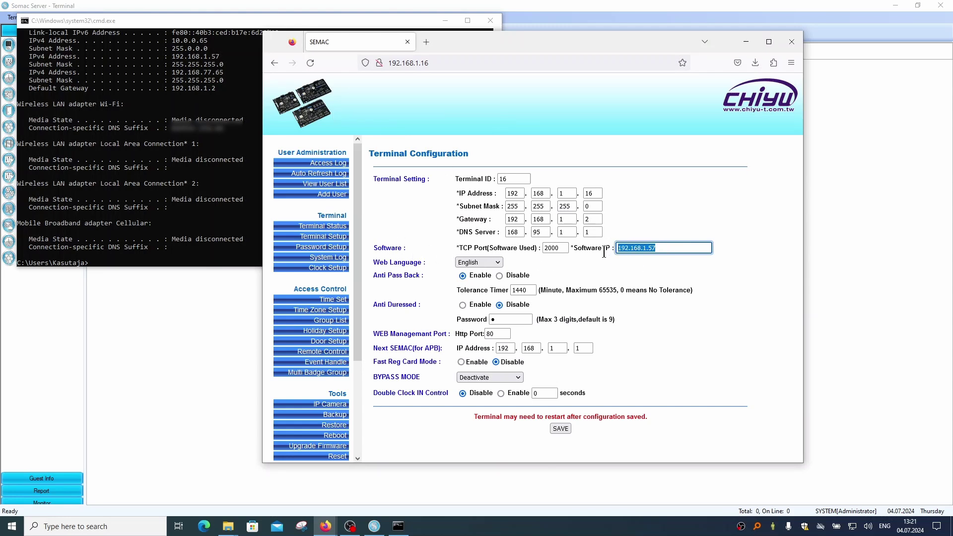
pyautogui.click(560, 429)
# Step: Switch to Somac Server, set its Listen IP Address to Manual 192.168.1.57 in Advanced Configuration, and log back in with Auto Log In enabled
pyautogui.click(630, 5)
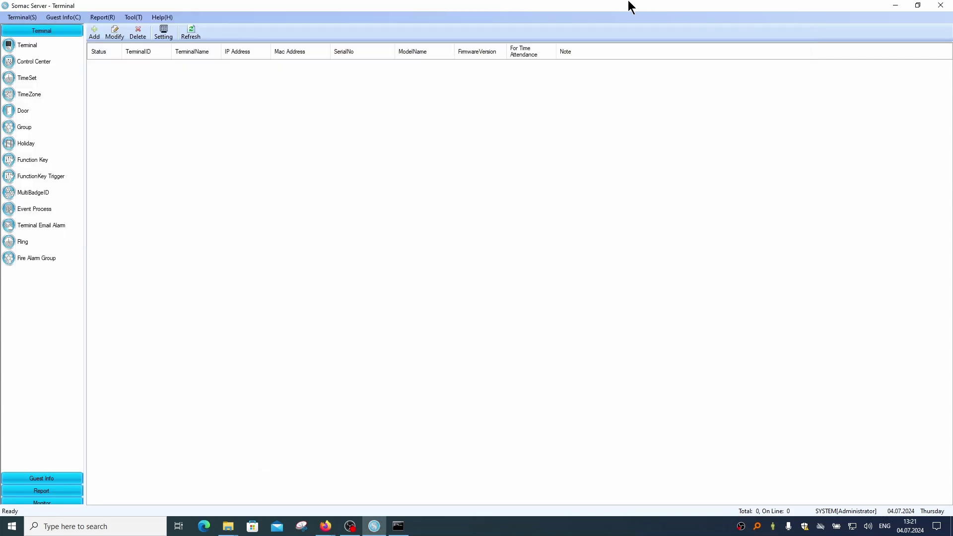
pyautogui.click(134, 18)
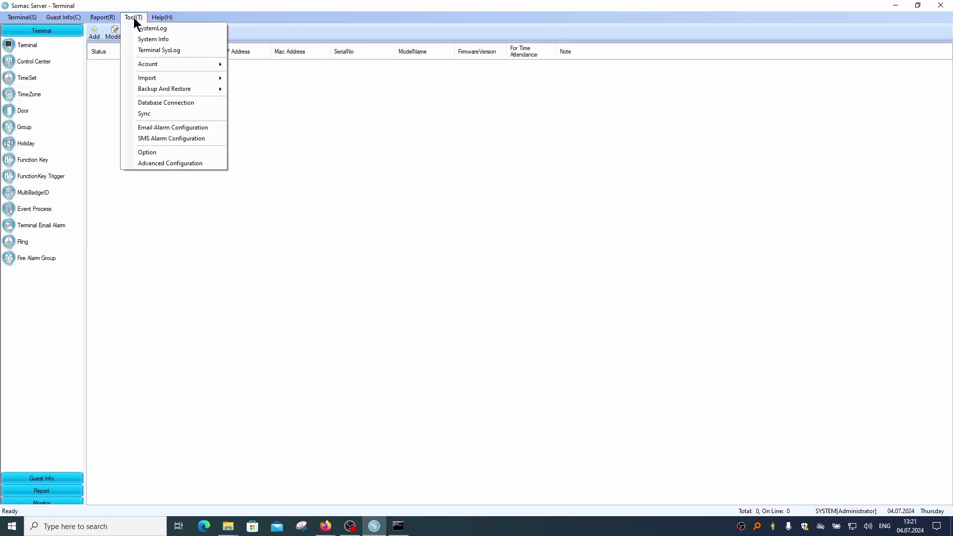
pyautogui.click(174, 163)
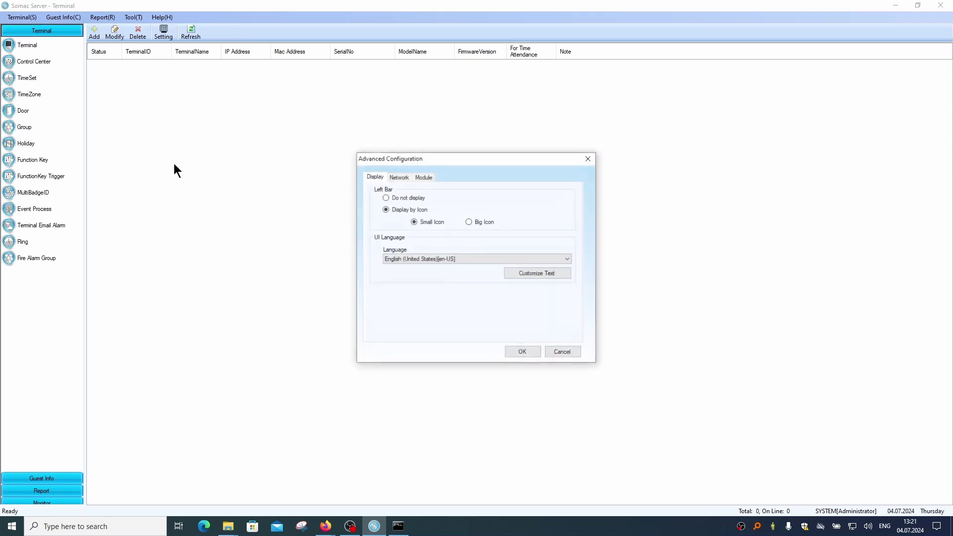
pyautogui.click(403, 177)
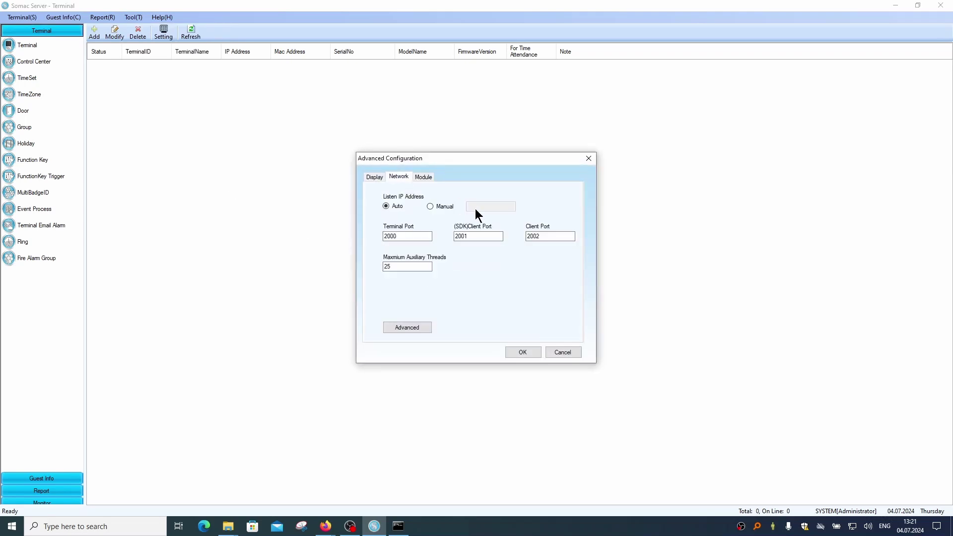
pyautogui.click(430, 207)
pyautogui.write('192.168.1.57')
pyautogui.click(526, 352)
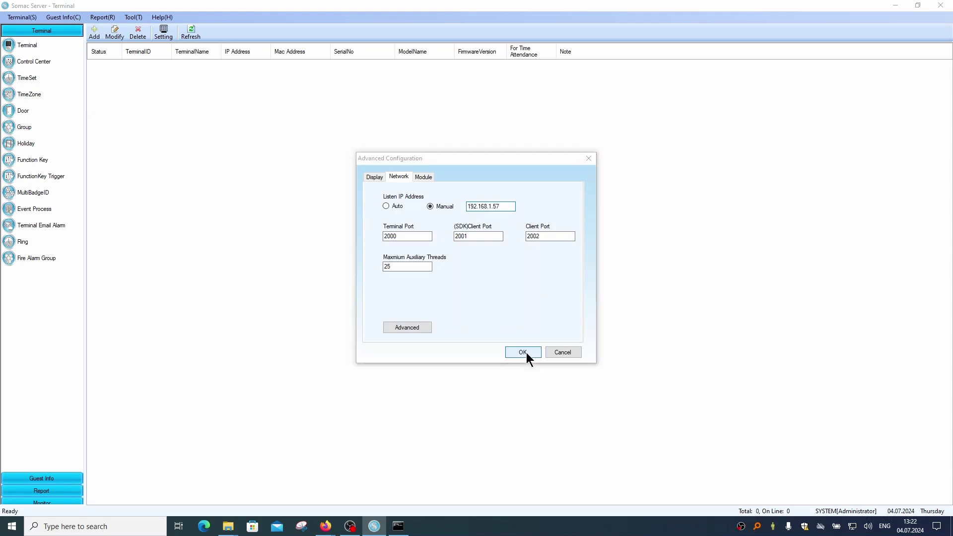
pyautogui.click(463, 277)
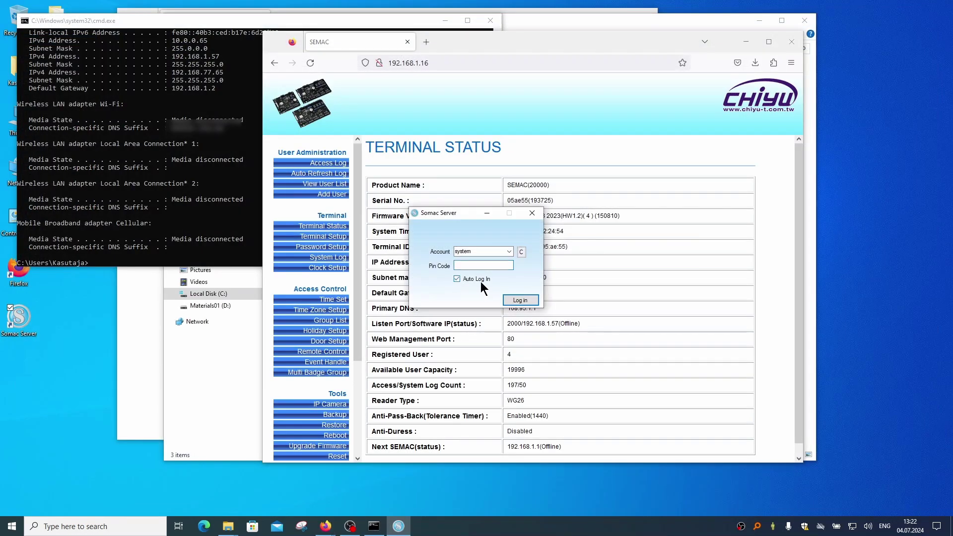
pyautogui.click(480, 281)
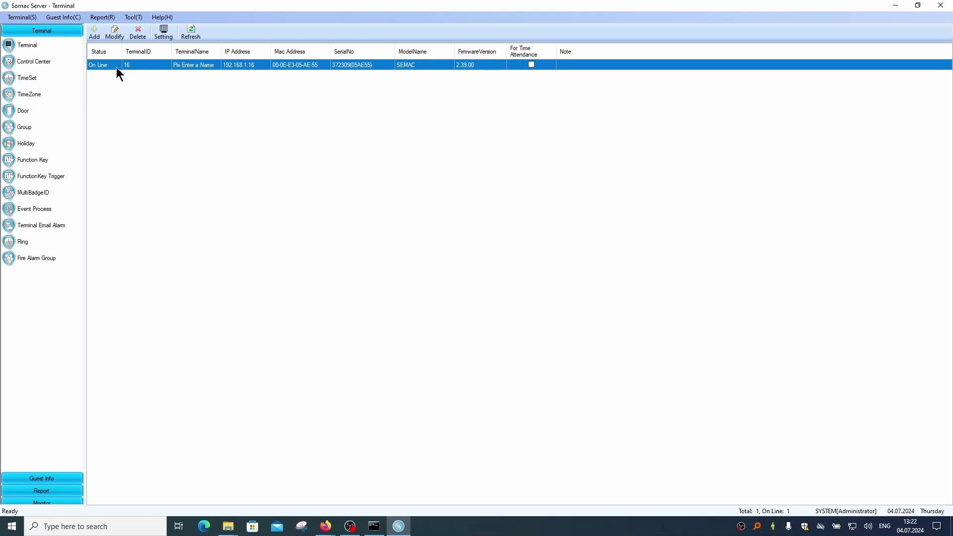
# Step: Download the guest records from terminal 16 into the Guests list
pyautogui.click(48, 481)
pyautogui.click(55, 58)
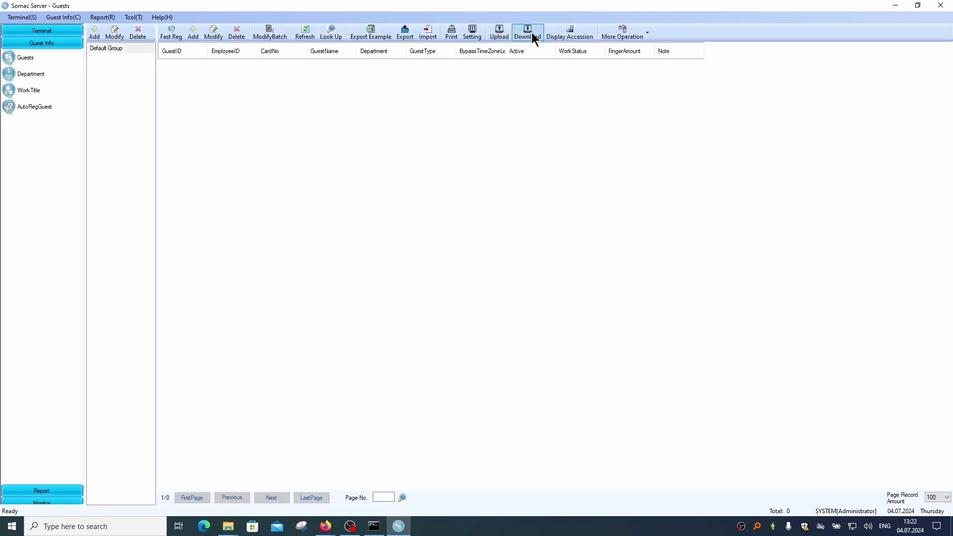
pyautogui.click(532, 33)
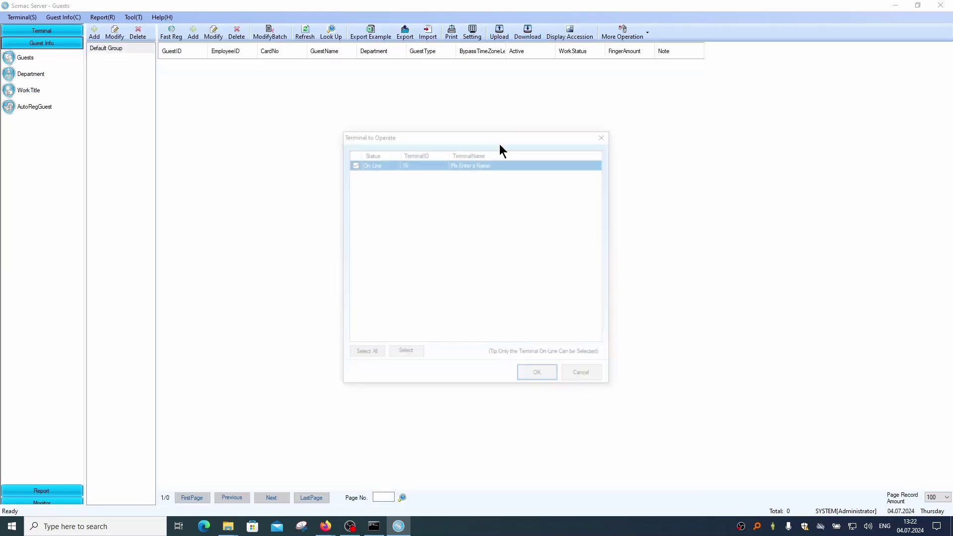
pyautogui.click(549, 383)
pyautogui.click(594, 371)
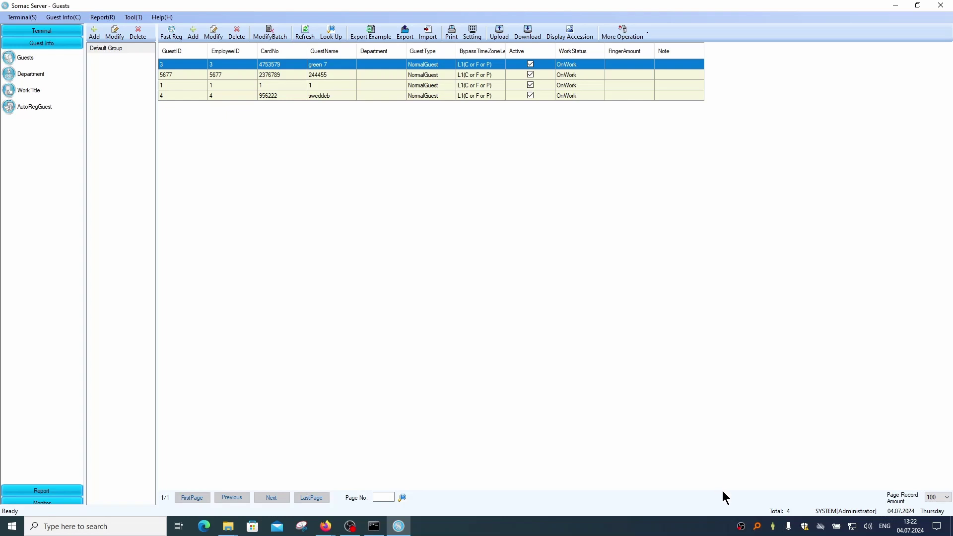
# Step: Open Computer Management, show the SQL Server Services and widen the Name column to check the SQLEXPRESS instance
pyautogui.rightClick(12, 526)
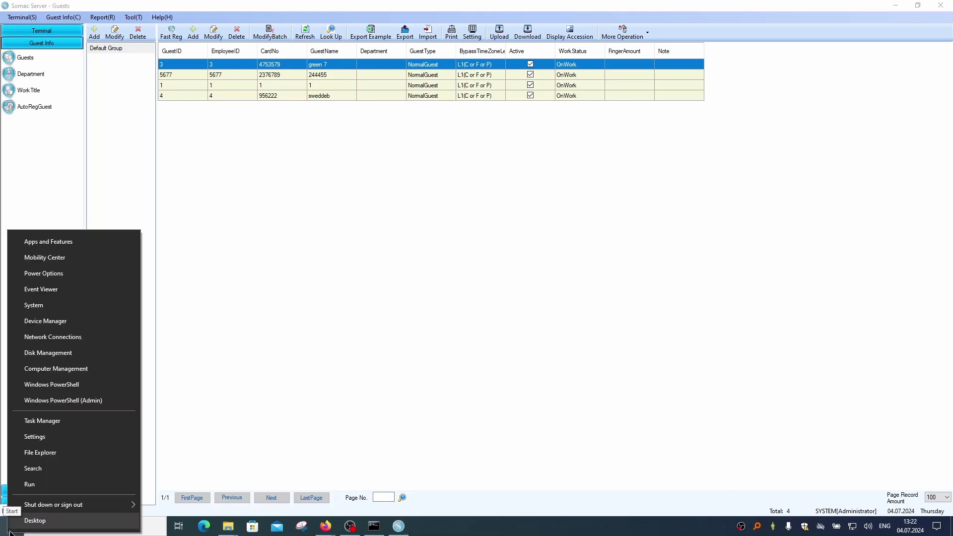
pyautogui.click(56, 369)
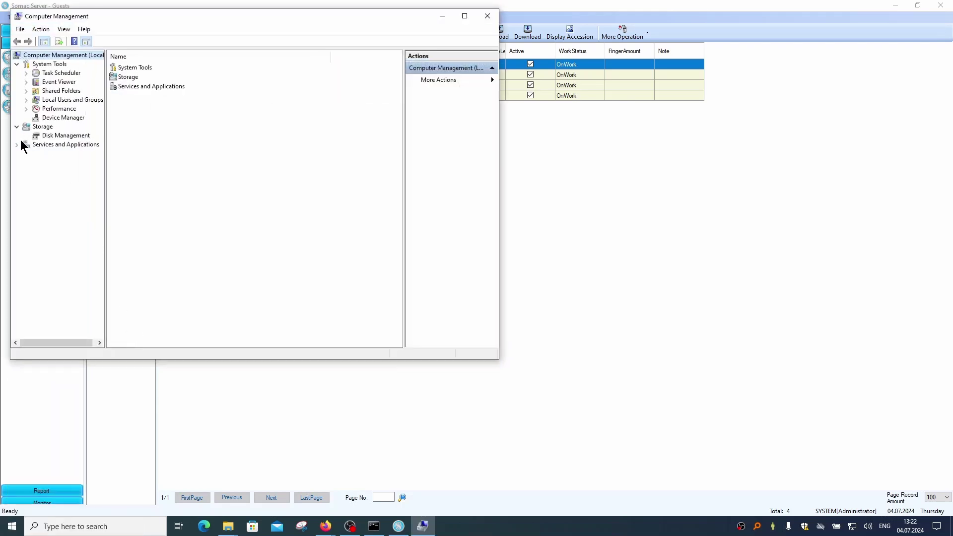
pyautogui.click(16, 144)
pyautogui.click(26, 153)
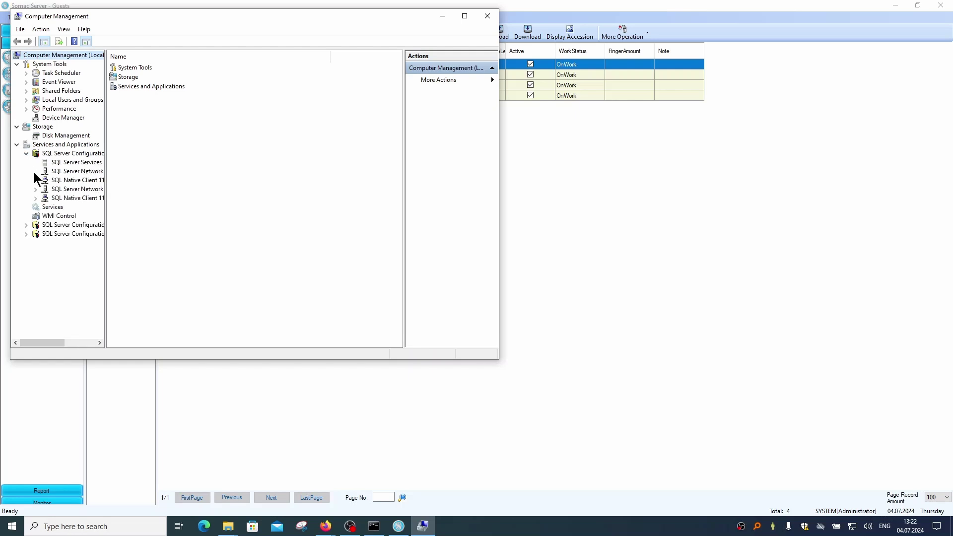
pyautogui.click(85, 162)
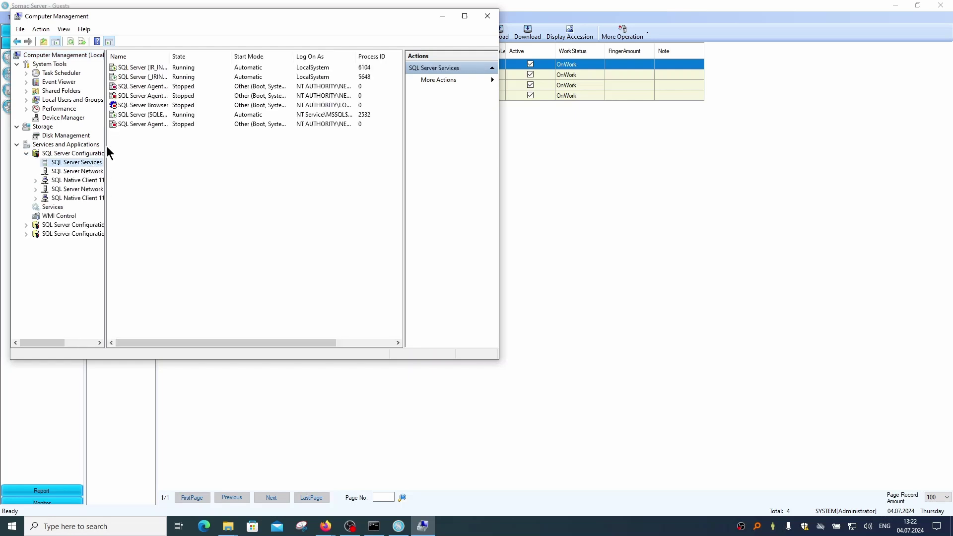
pyautogui.click(147, 115)
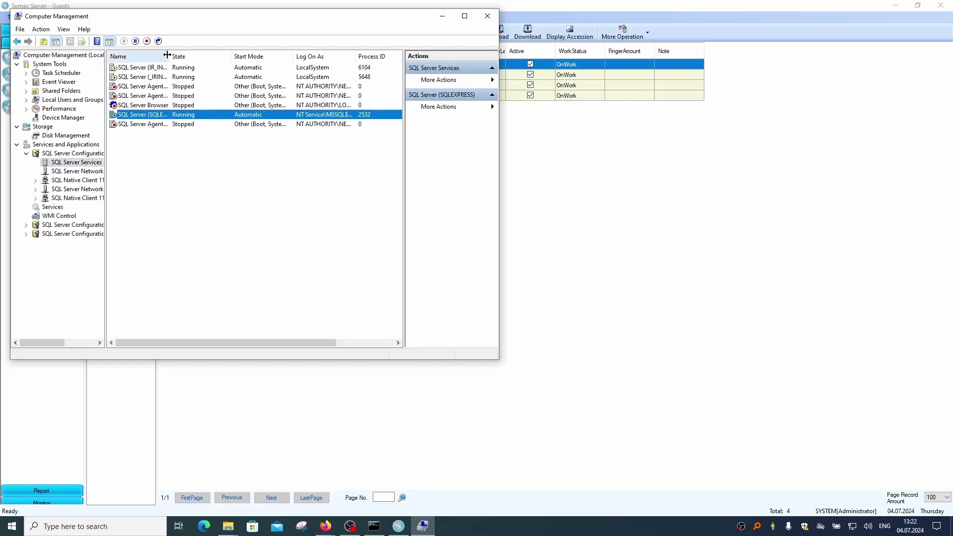
pyautogui.moveTo(167, 55); pyautogui.dragTo(237, 55)
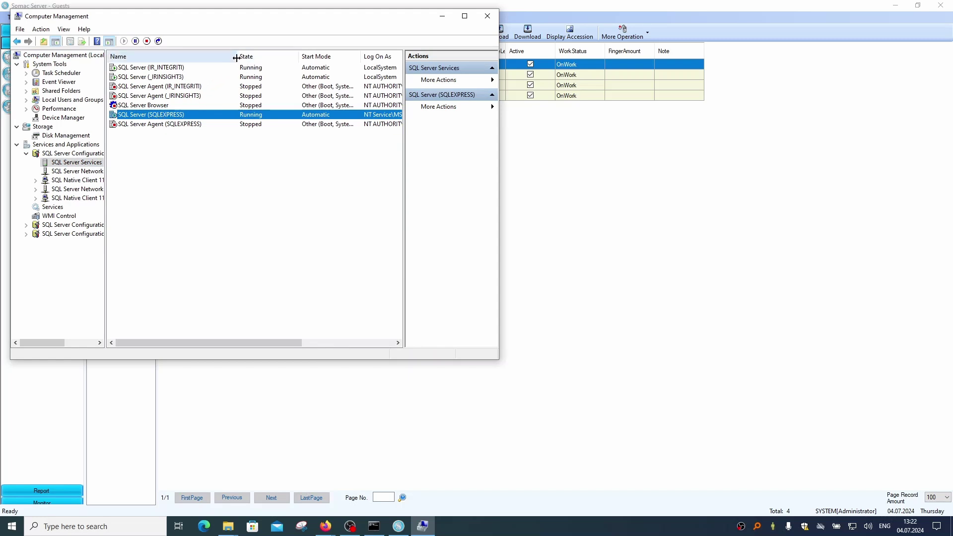
pyautogui.moveTo(237, 57); pyautogui.dragTo(208, 62)
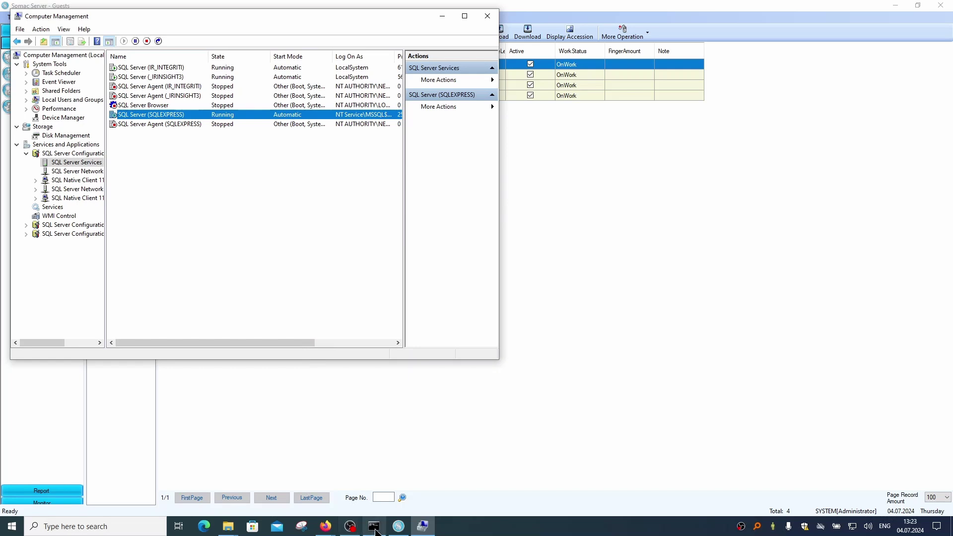
# Step: Open the data folder of Somac Server 2.2 in File Explorer, check the Chiyu database files, and return to Somac Server
pyautogui.moveTo(398, 529)
pyautogui.click(586, 209)
pyautogui.moveTo(228, 526)
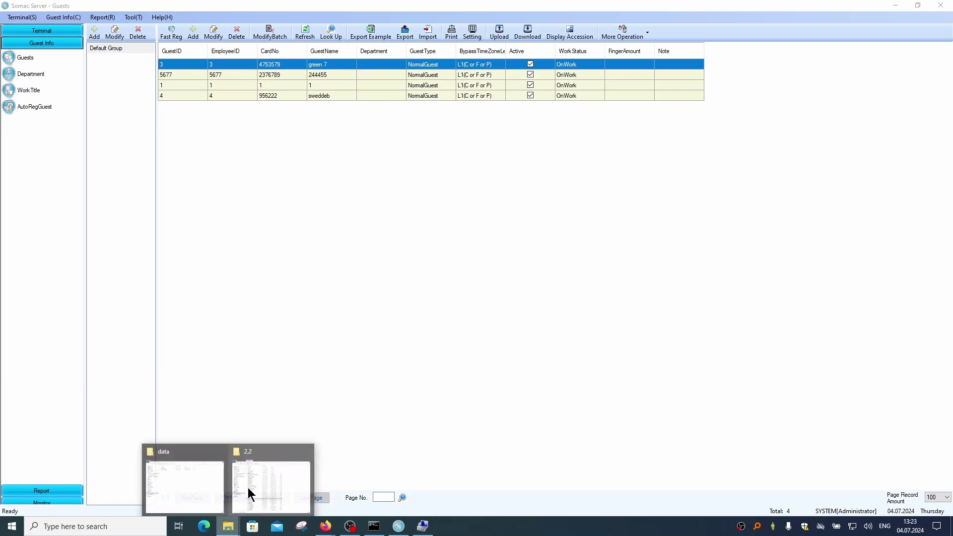
pyautogui.click(248, 484)
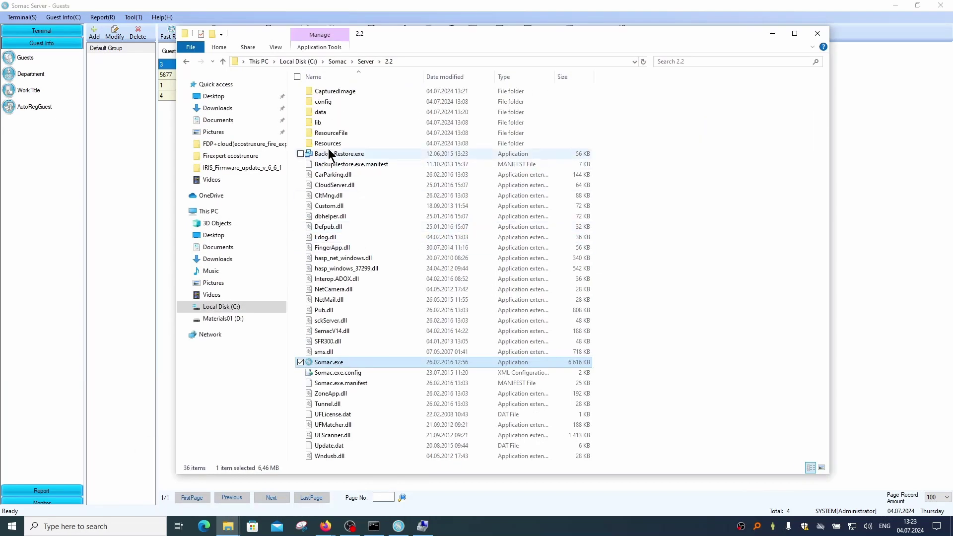
pyautogui.doubleClick(326, 111)
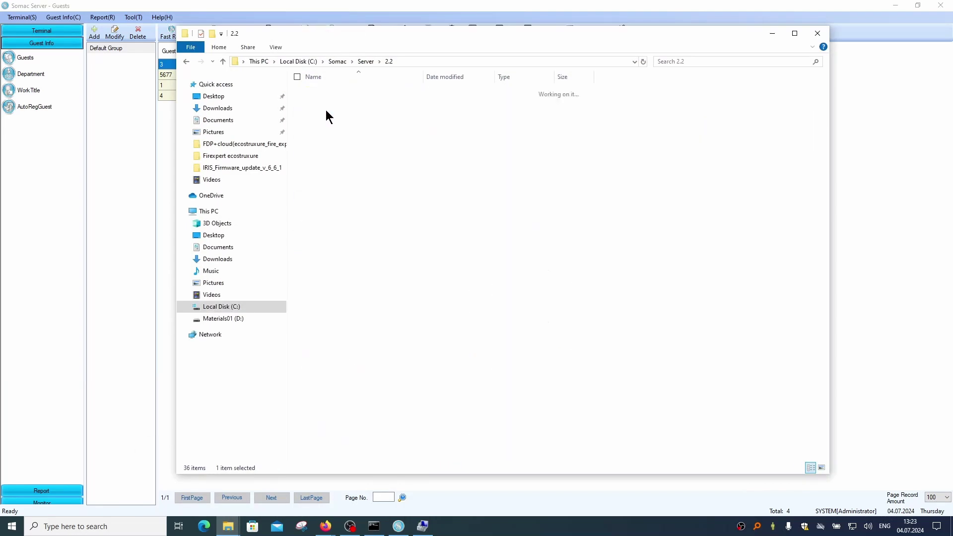
pyautogui.click(468, 63)
pyautogui.moveTo(398, 154); pyautogui.dragTo(324, 100)
pyautogui.click(366, 143)
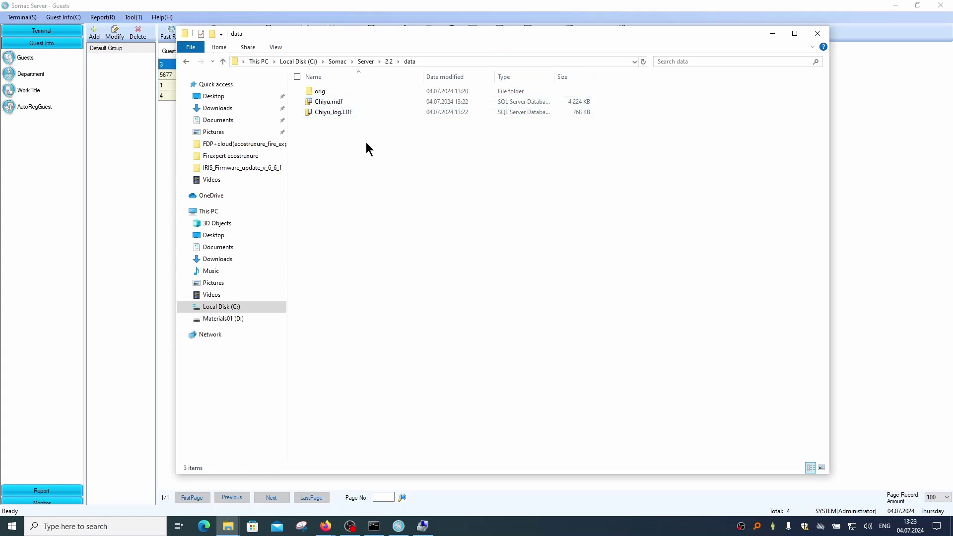
pyautogui.click(314, 7)
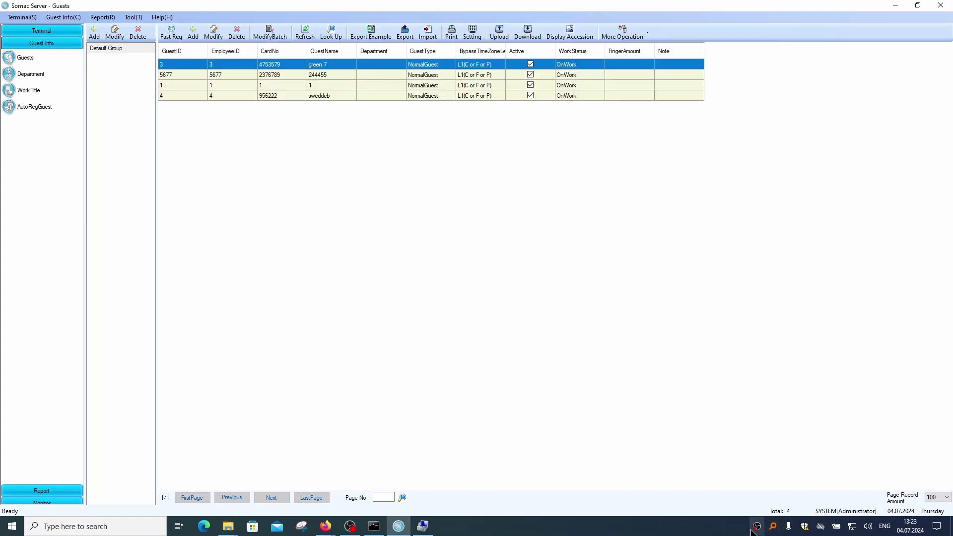